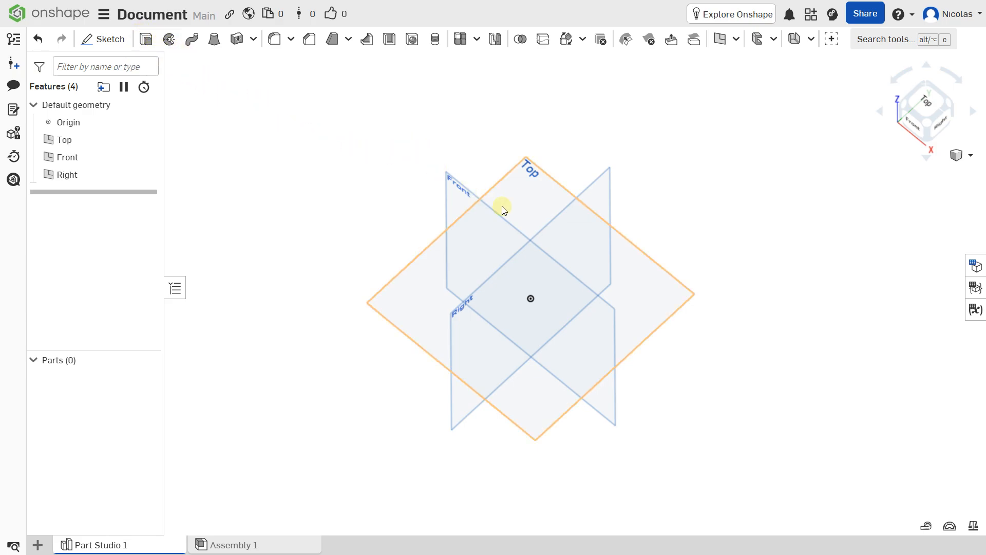
Step: Orbit the empty Part Studio 1 to inspect the default Top, Front and Right planes
right_click_drag(544, 223, 547, 220)
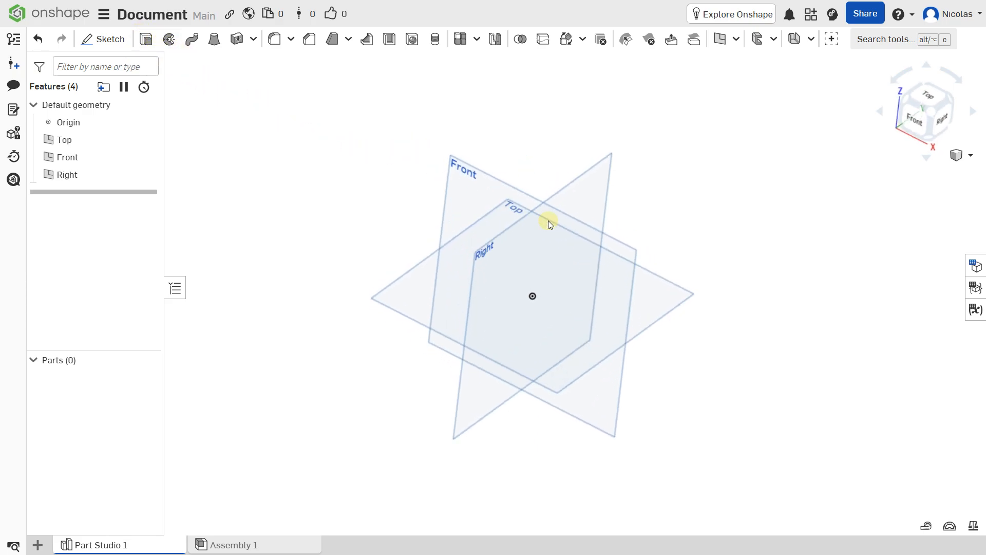
Step: Start Sketch 1 on the Front plane, viewed face-on from the Front
left_click(473, 176)
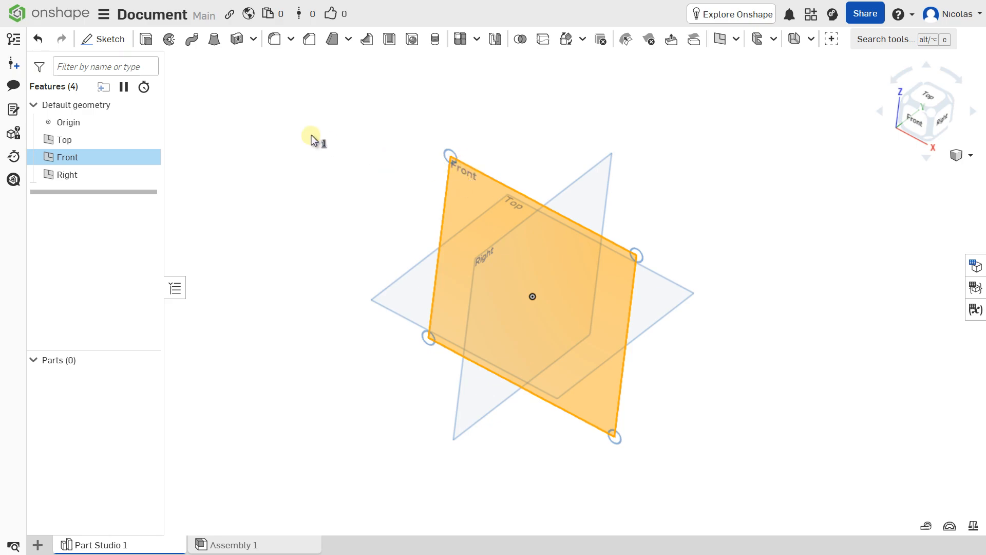
left_click(117, 41)
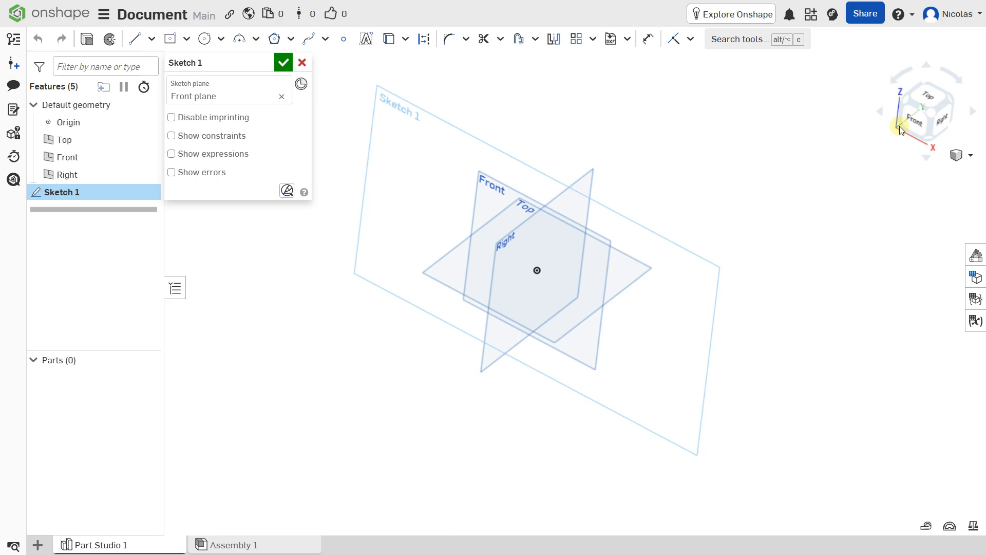
left_click(913, 118)
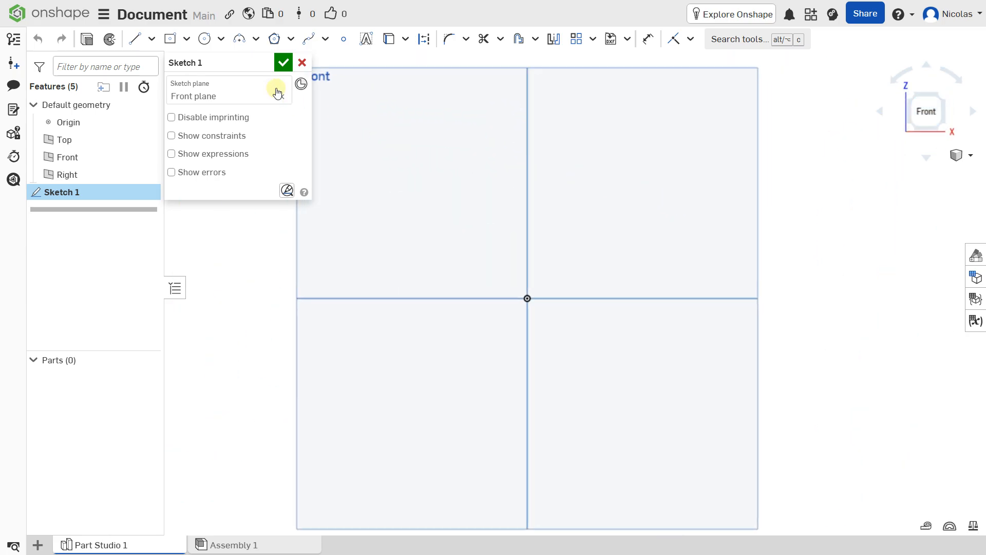
Step: Draw a closed three-step staircase line profile starting and ending at the origin
left_click(137, 39)
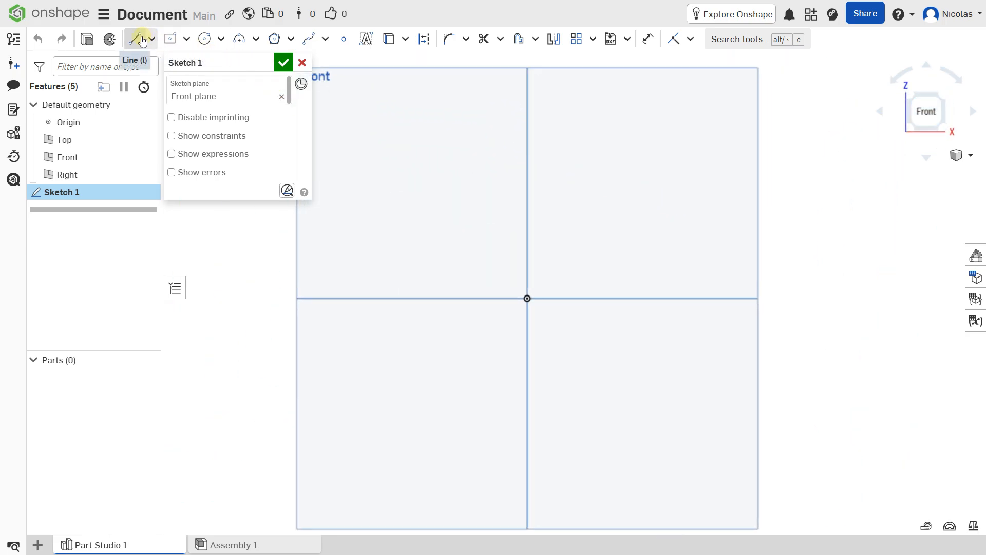
left_click(528, 298)
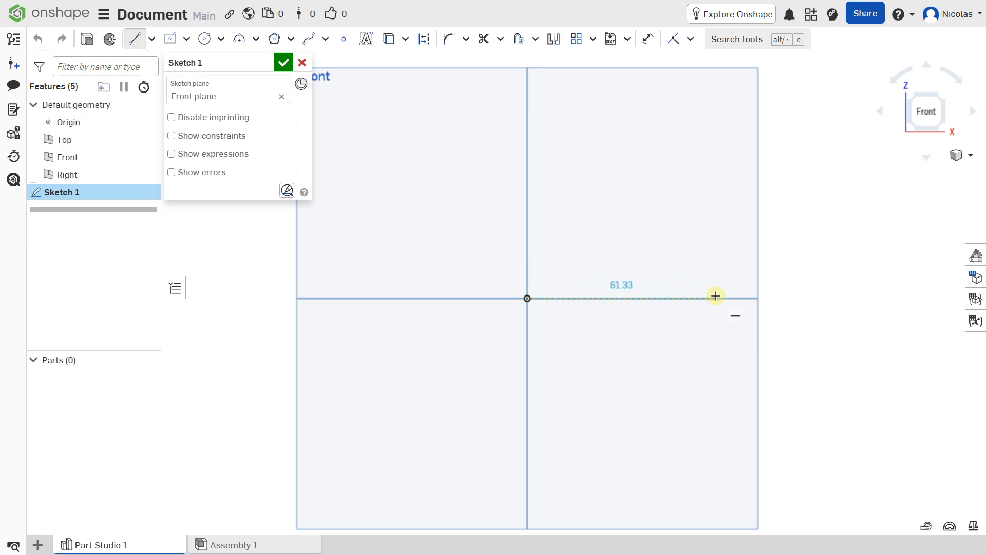
left_click(716, 298)
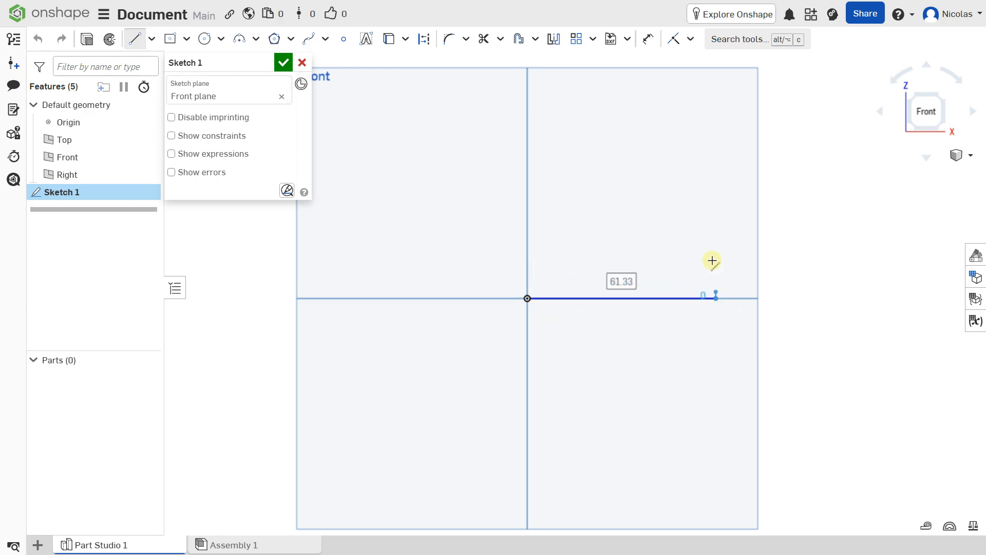
left_click(716, 237)
left_click(633, 238)
left_click(633, 170)
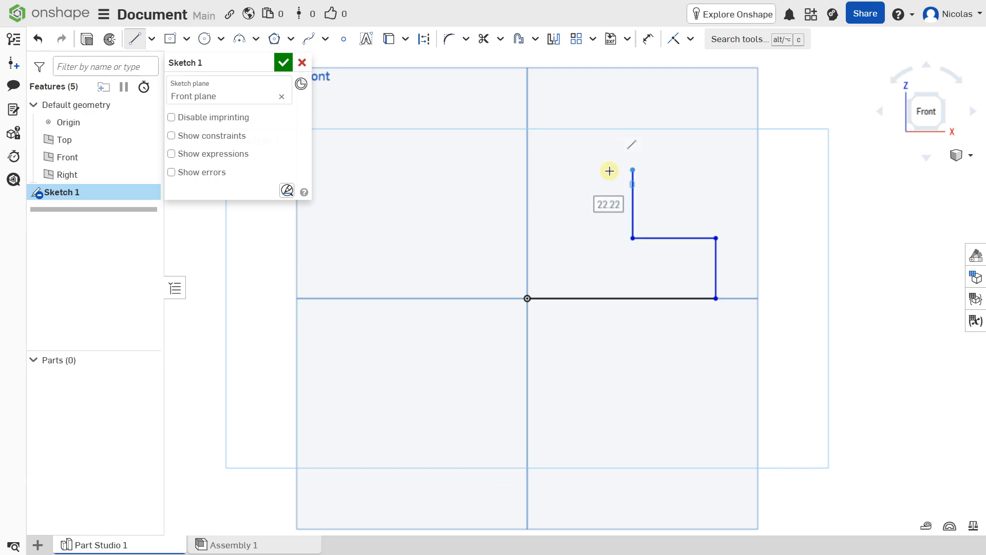
left_click(594, 169)
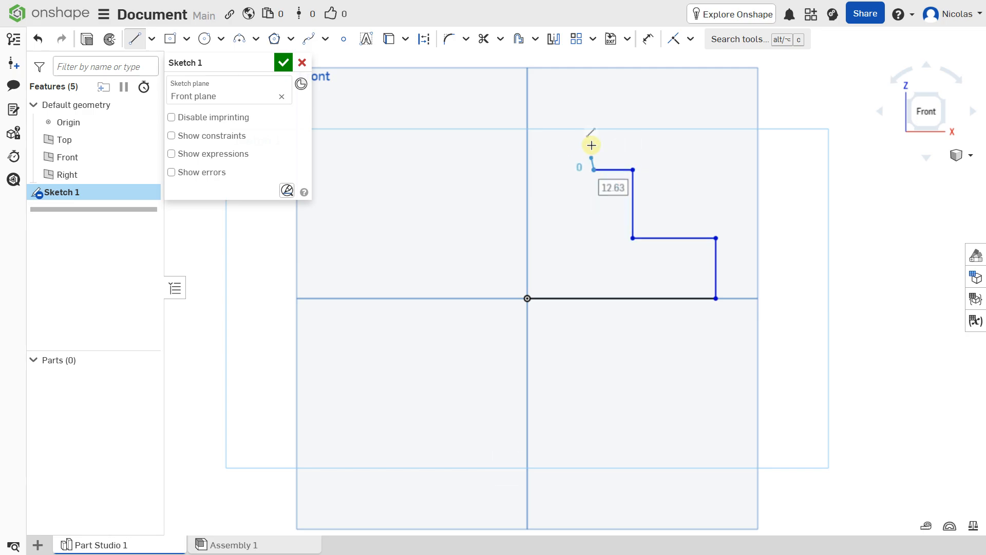
left_click(593, 110)
left_click(528, 110)
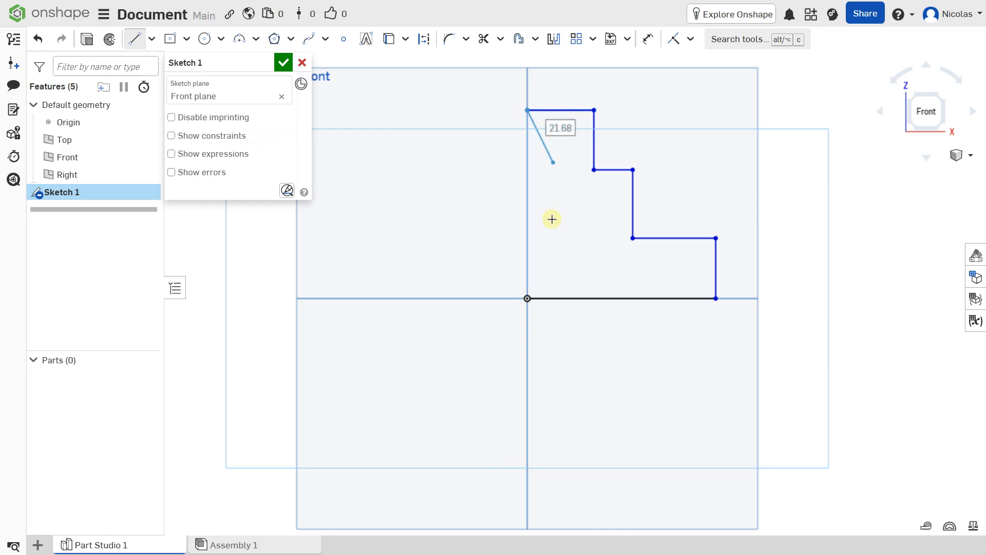
left_click(527, 298)
scroll(495, 238, "down", 3)
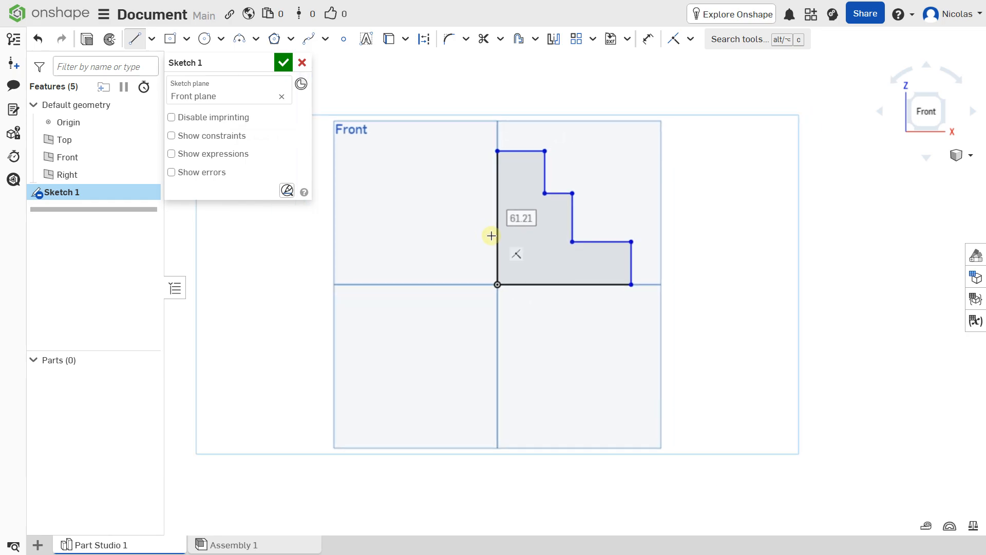
Step: Dimension the bottom edge at 100 mm and the lower step tread at 40 mm
left_click(648, 39)
left_click(599, 288)
left_click(599, 319)
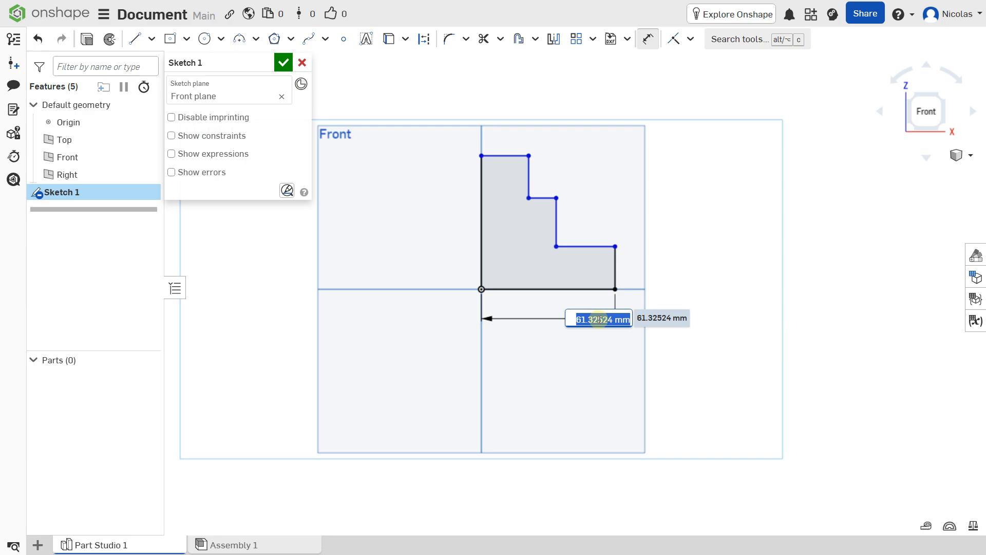
type("100")
key("Return")
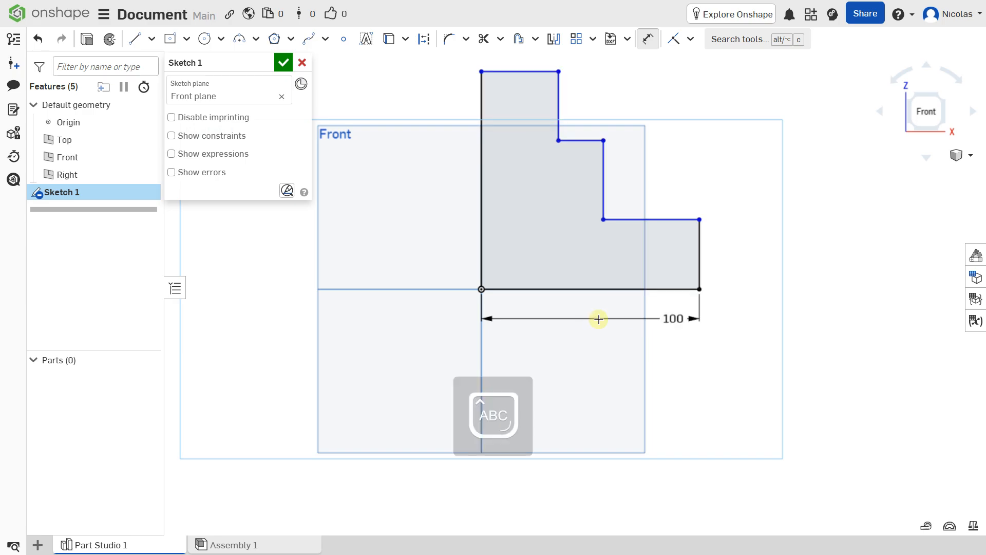
middle_click_drag(628, 233, 579, 333)
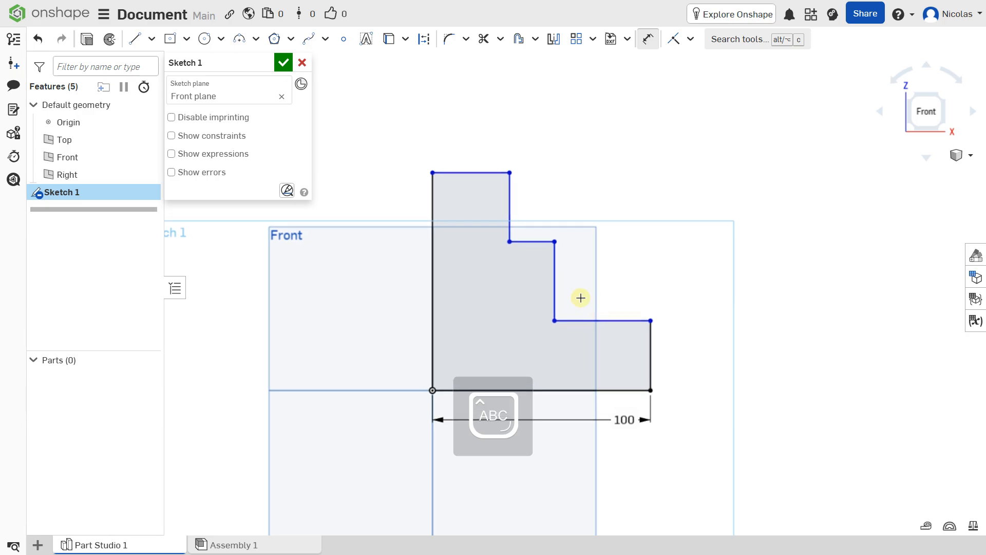
left_click(593, 322)
left_click(595, 349)
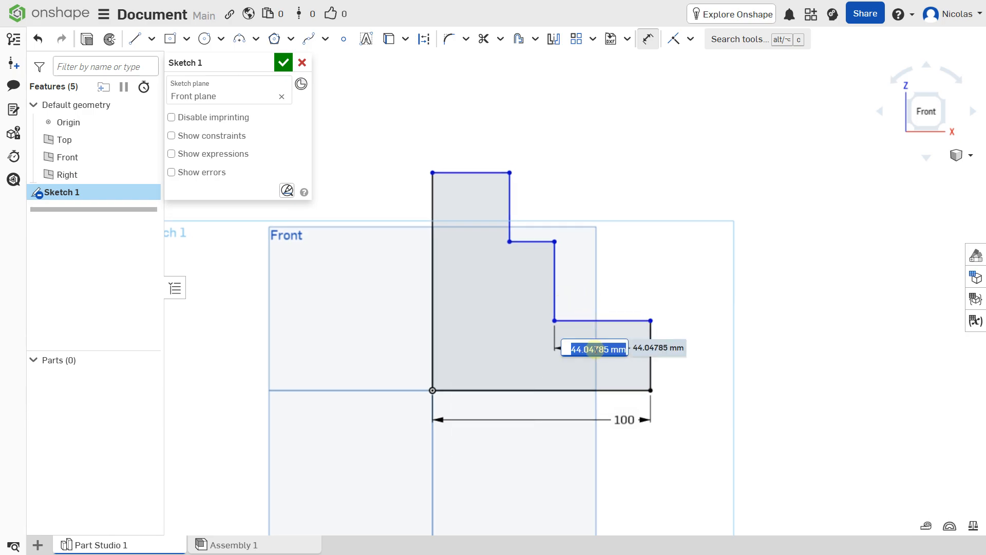
type("40")
key("Return")
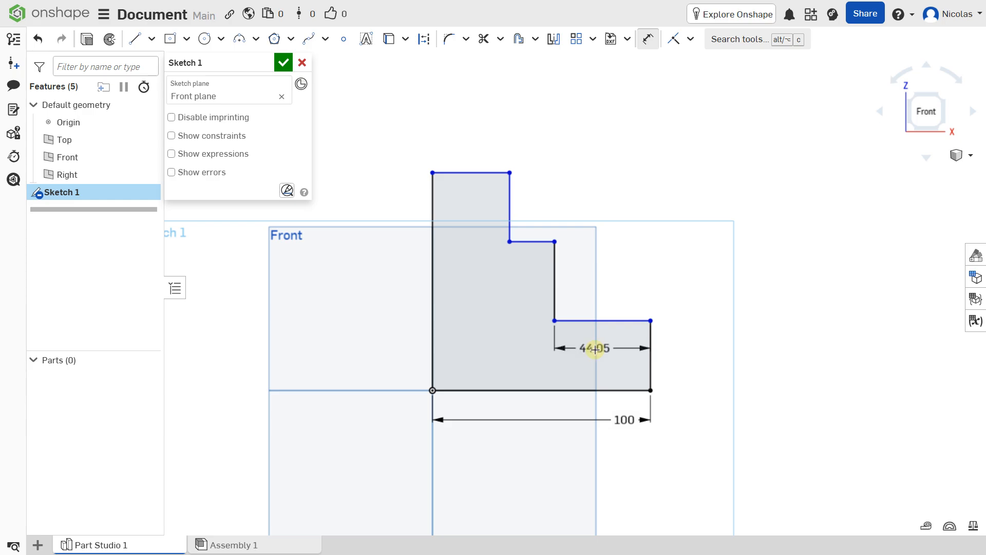
Step: Dimension the middle tread at 40 mm and top width at 20 mm, then stretch the narrow column taller
left_click(541, 229)
left_click(541, 209)
type("40")
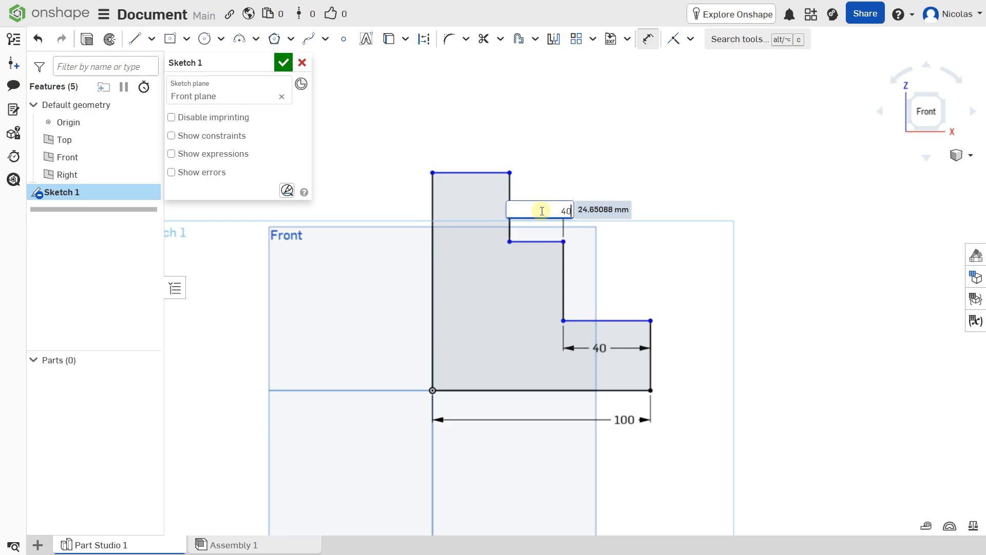
key("Return")
left_click(455, 173)
left_click(464, 101)
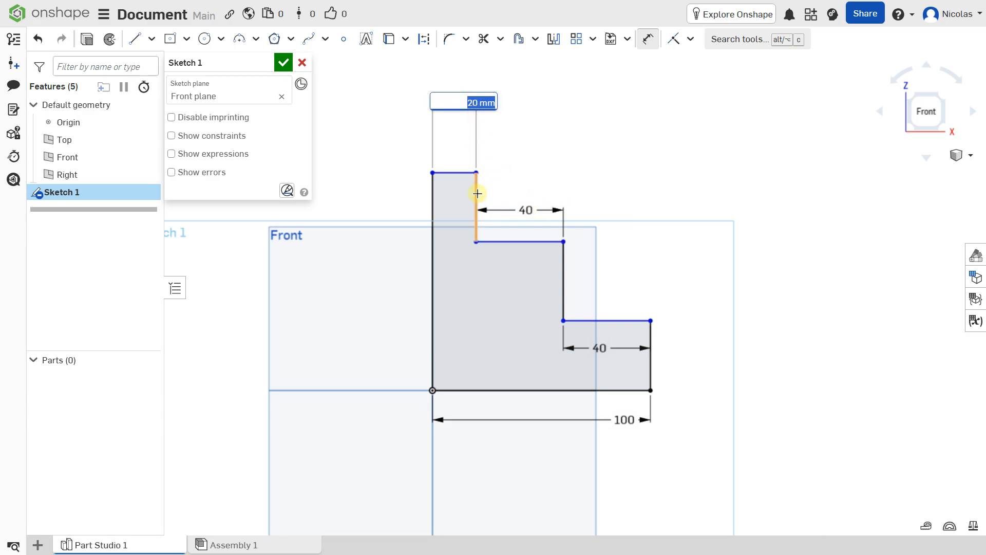
scroll(439, 242, "down", 2)
middle_click_drag(442, 234, 461, 226)
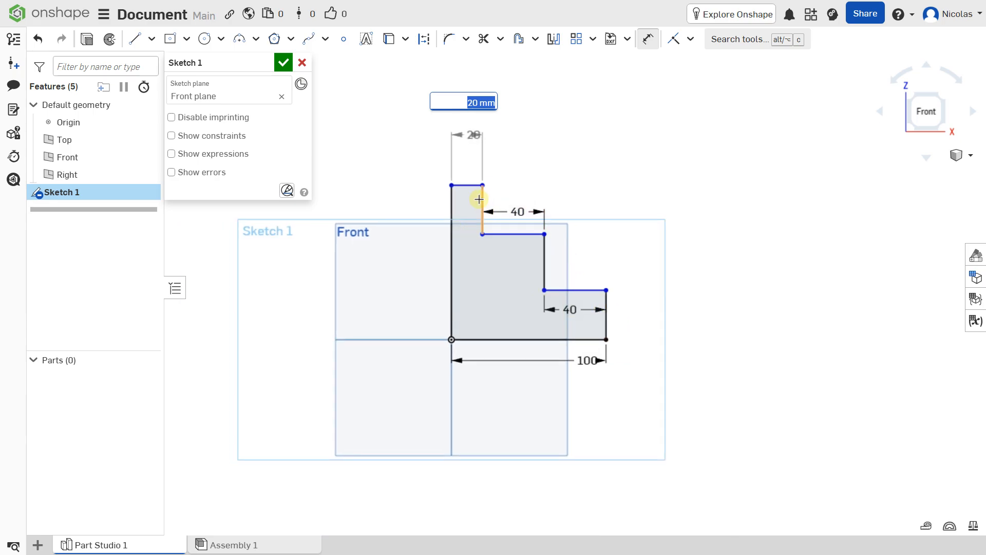
key("Return")
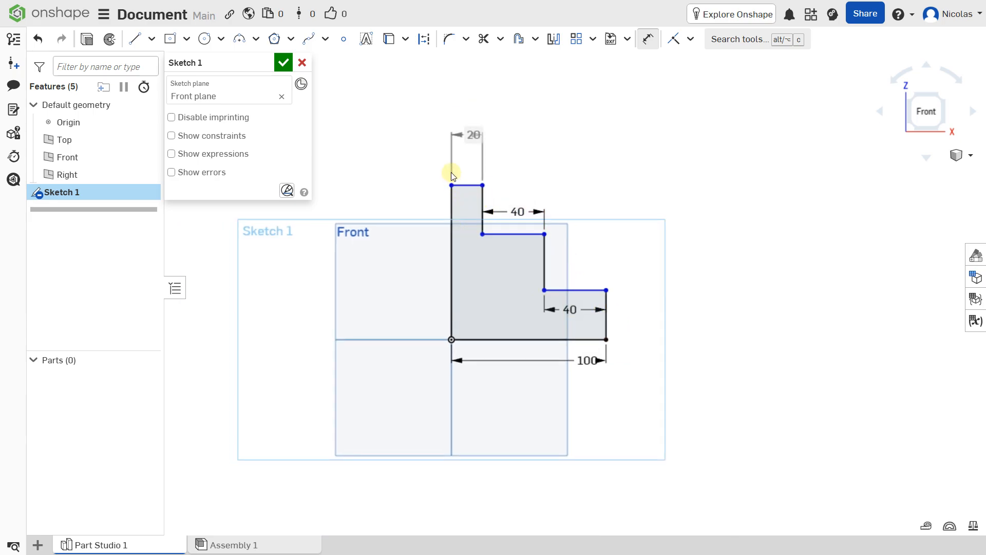
left_click_drag(452, 186, 452, 79)
left_click_drag(484, 234, 483, 146)
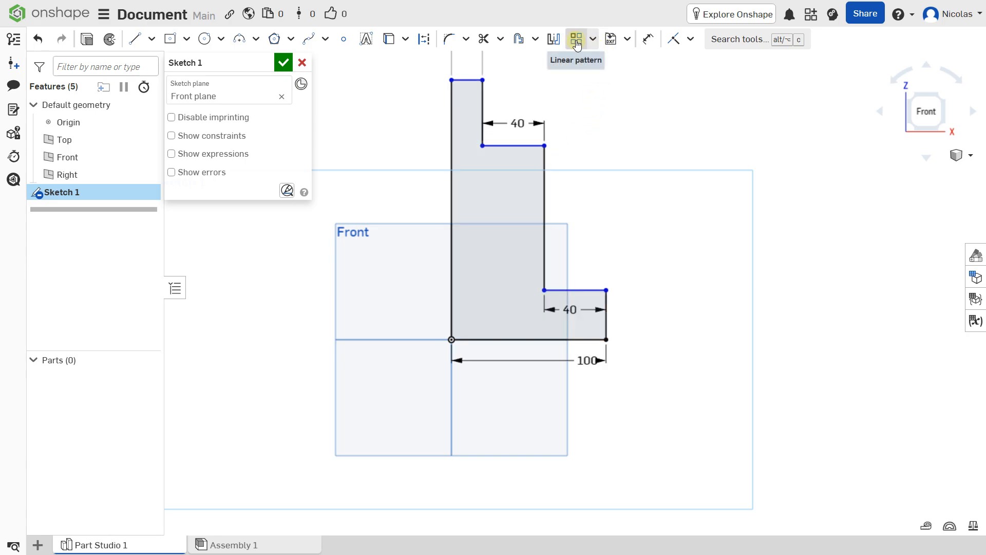
Step: Dimension the right outer edge and the middle riser at 60 mm each
left_click(642, 40)
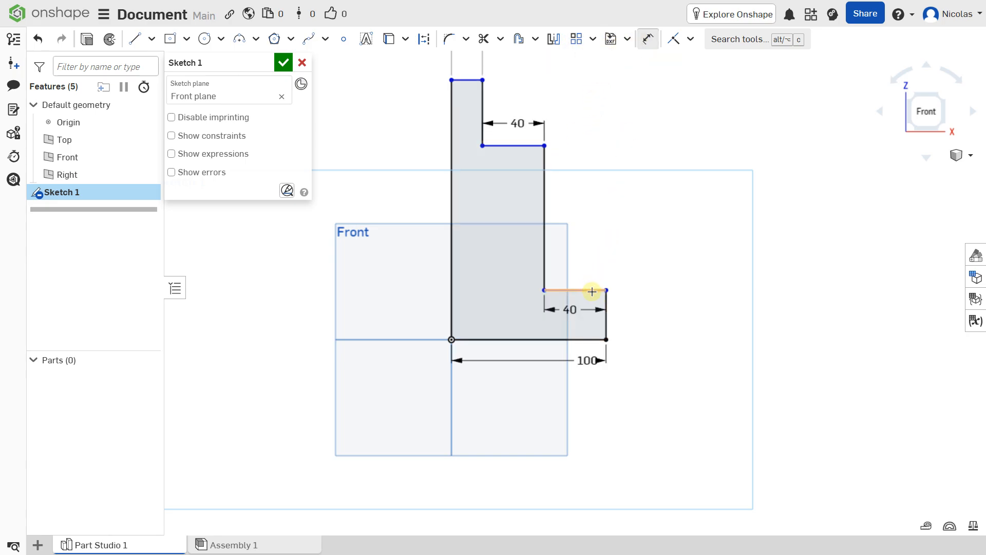
left_click(608, 302)
left_click(658, 301)
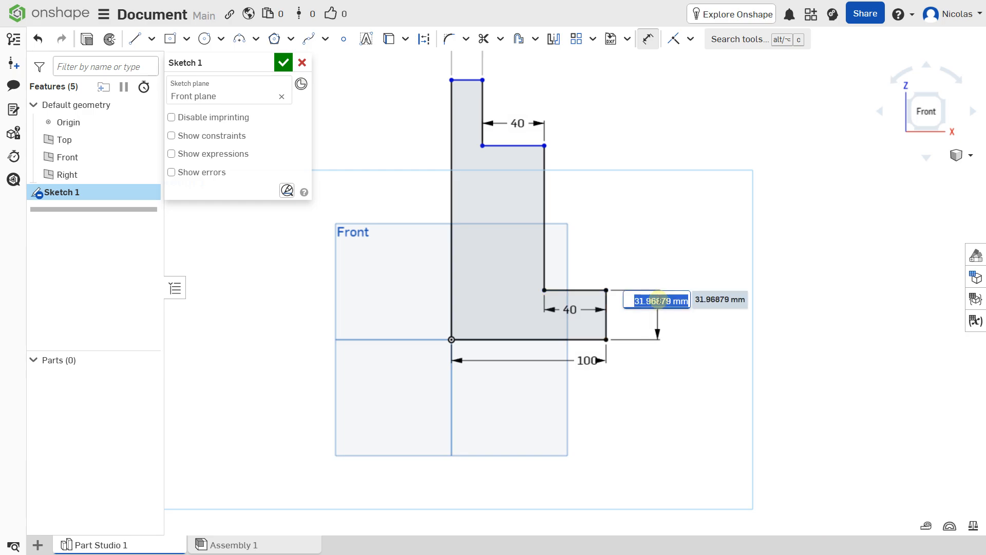
type("60")
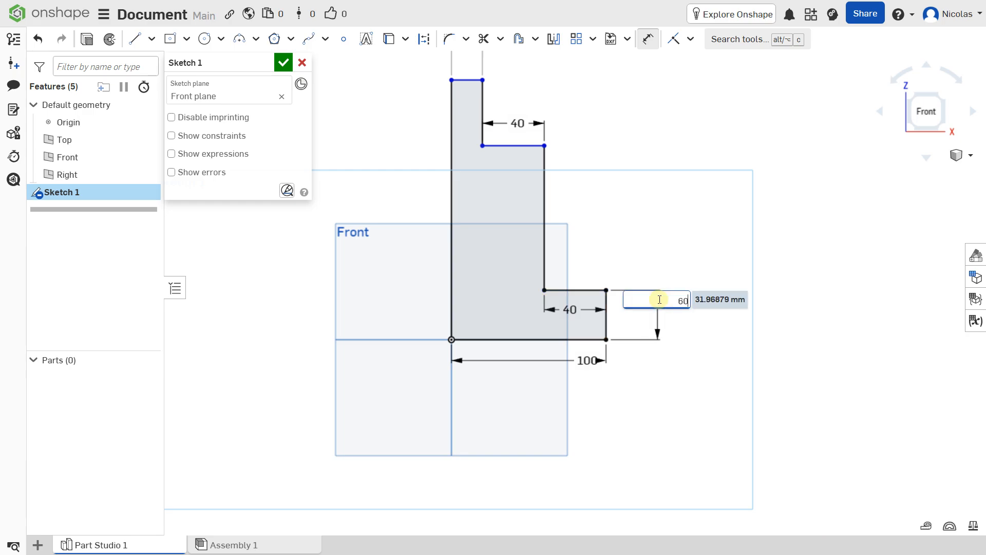
key("Return")
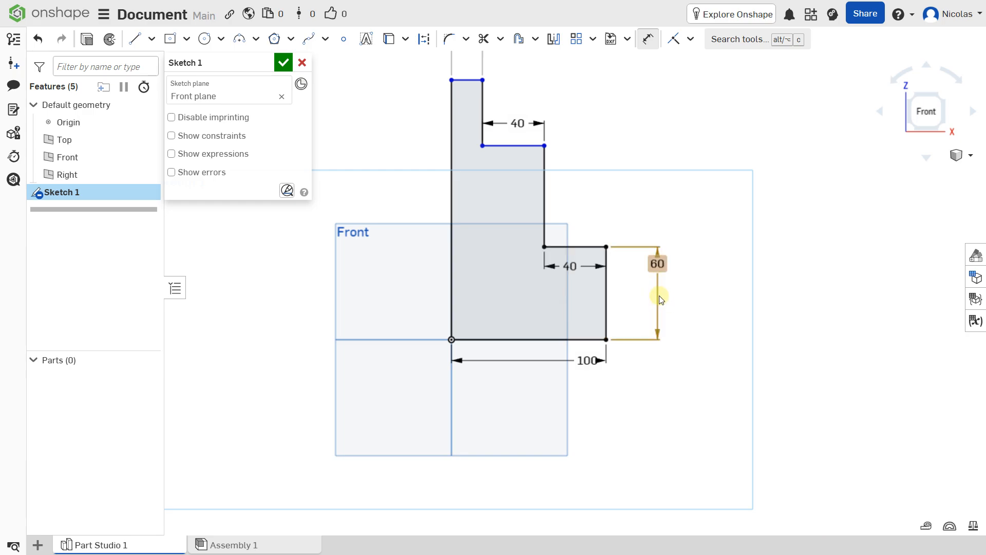
left_click(545, 190)
left_click(656, 195)
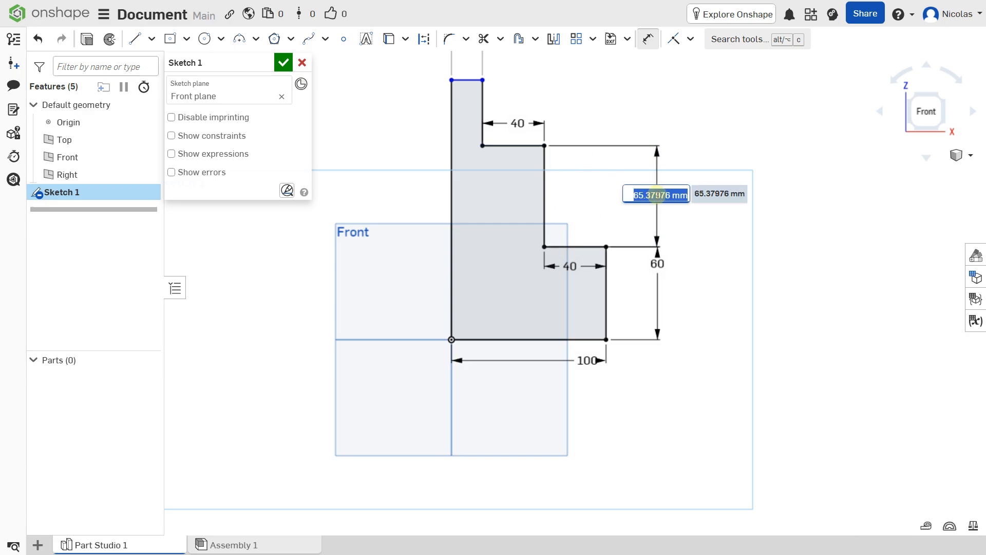
type("60")
key("Return")
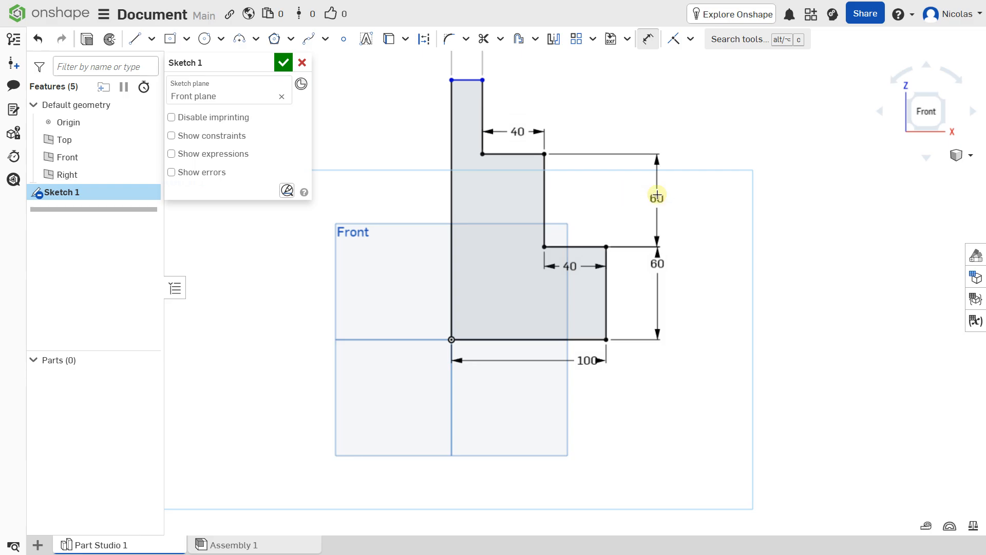
Step: Set the narrow column's height to 100 mm and recentre the view on the sketch
left_click(475, 149)
left_click(615, 147)
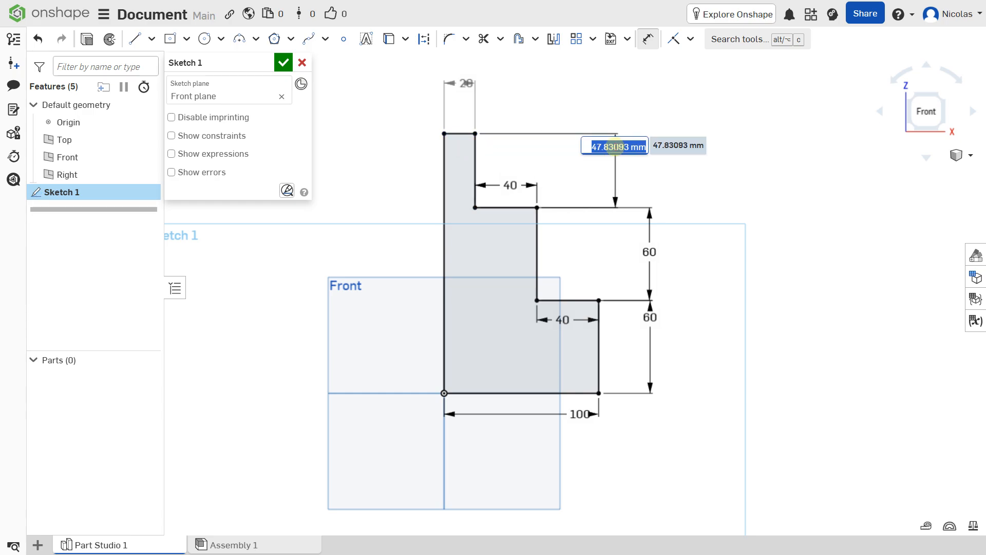
type("100")
key("Return")
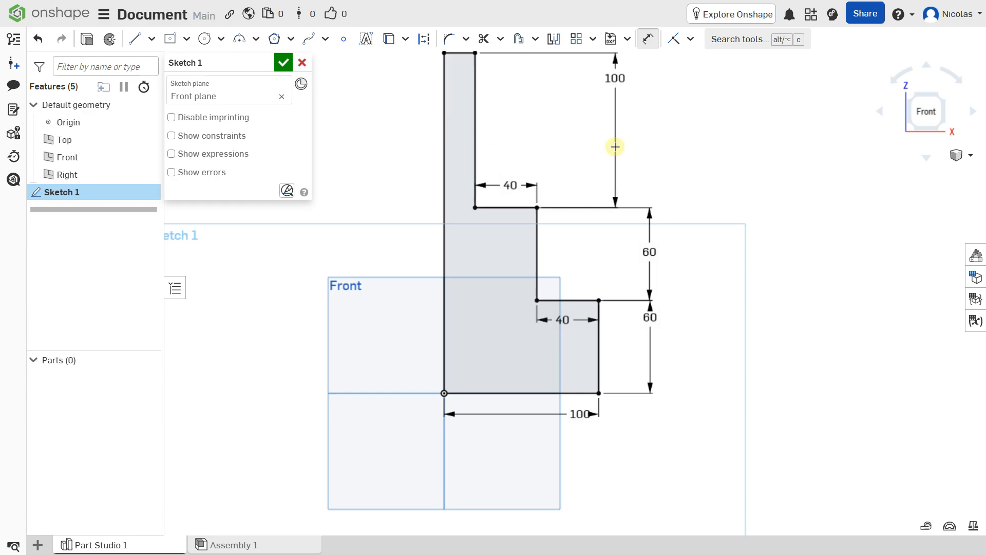
scroll(527, 177, "down", 2)
middle_click_drag(527, 176, 497, 214)
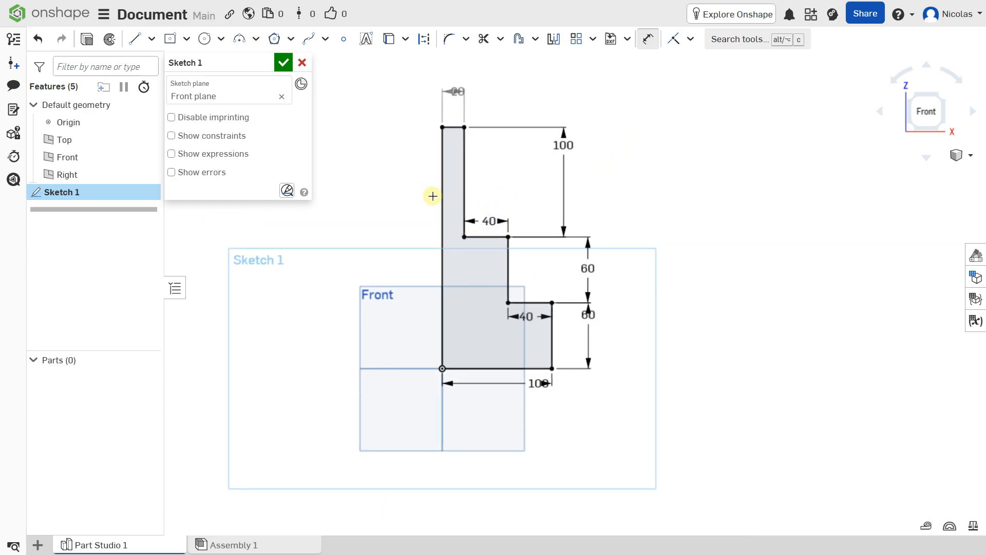
mouse_move(511, 196)
right_mouse_down()
mouse_move(480, 230)
mouse_move(510, 212)
right_mouse_up()
middle_click_drag(510, 212, 595, 213)
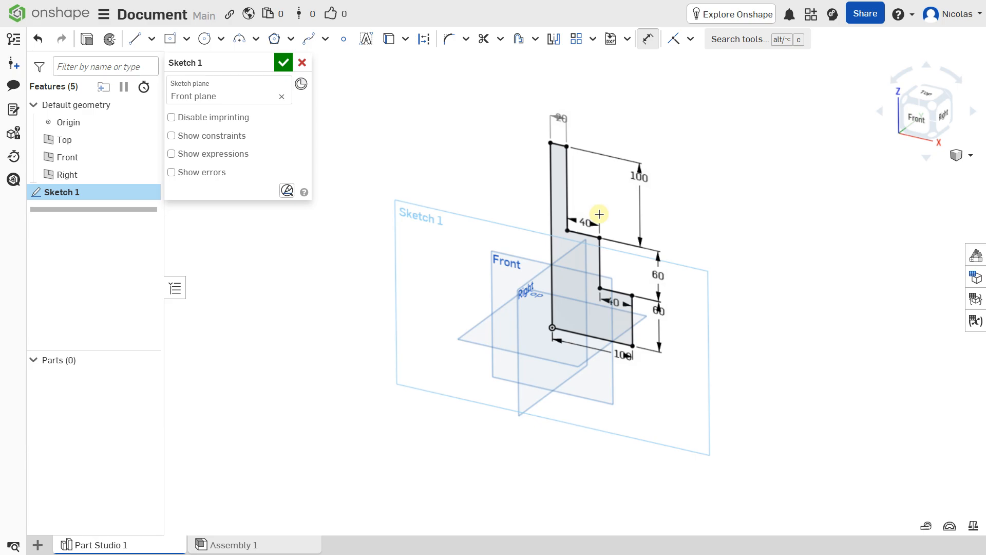
Step: Finish the stepped Sketch 1 and start a new Revolve feature
left_click(286, 63)
scroll(573, 254, "up", 1)
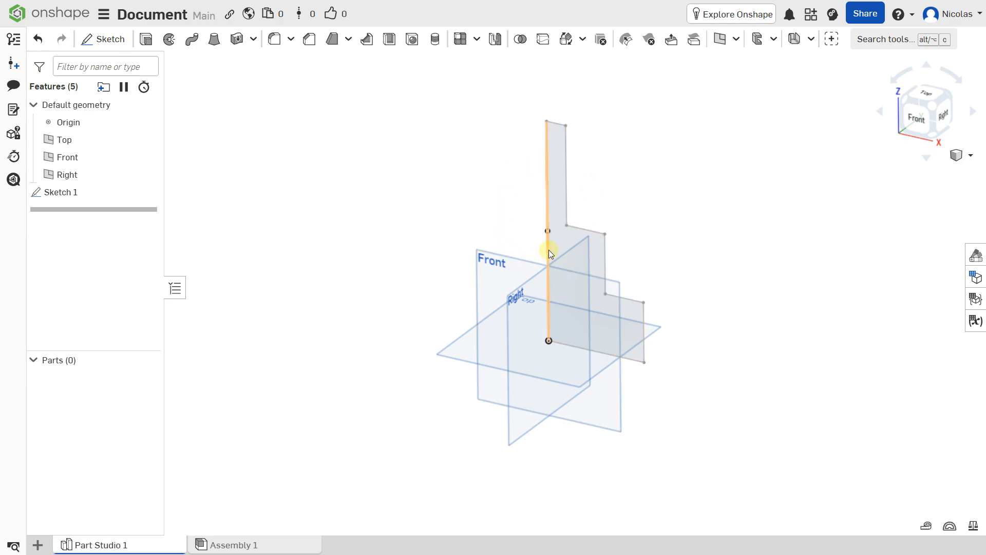
left_click(172, 41)
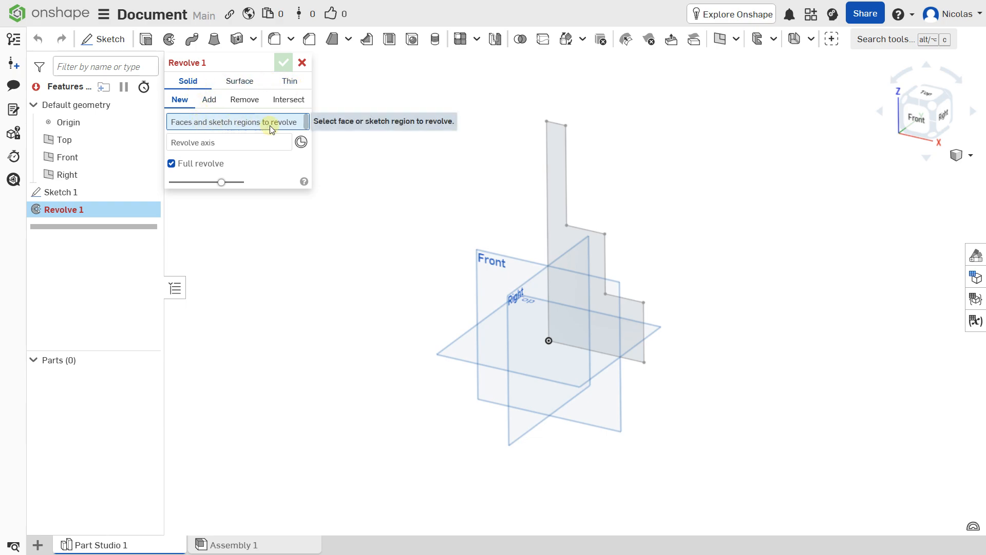
Step: Choose the sketch face as the revolve region and its left vertical edge as the axis
left_click(584, 254)
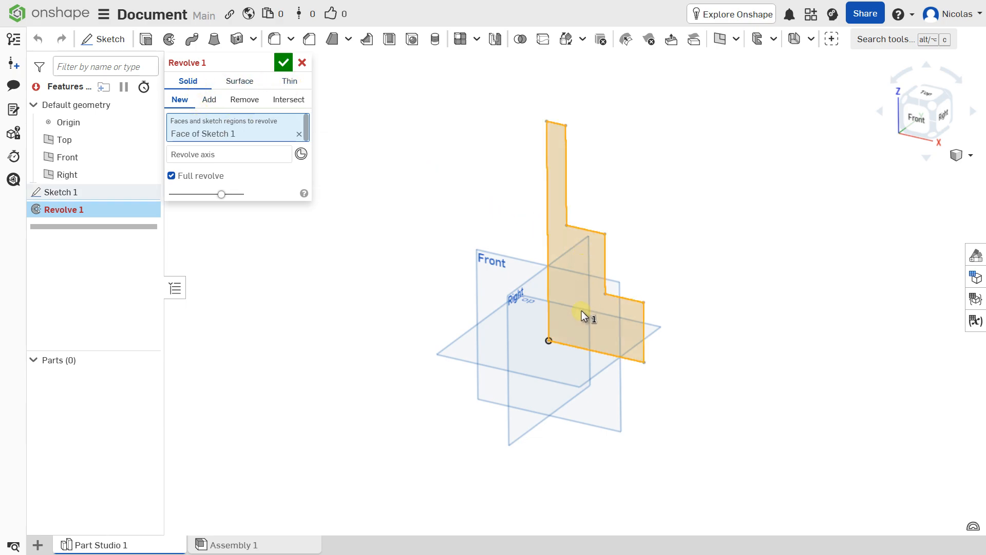
left_click(226, 156)
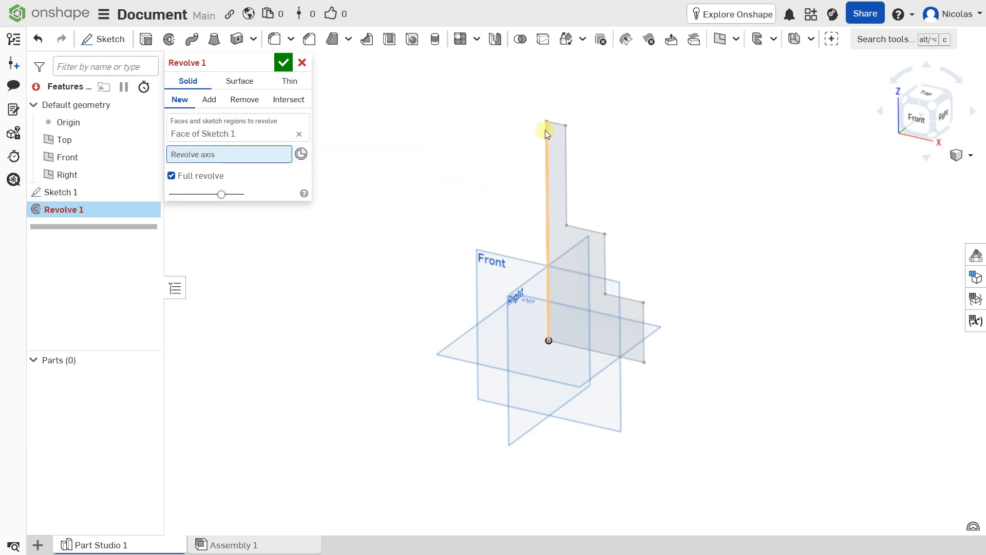
left_click(547, 153)
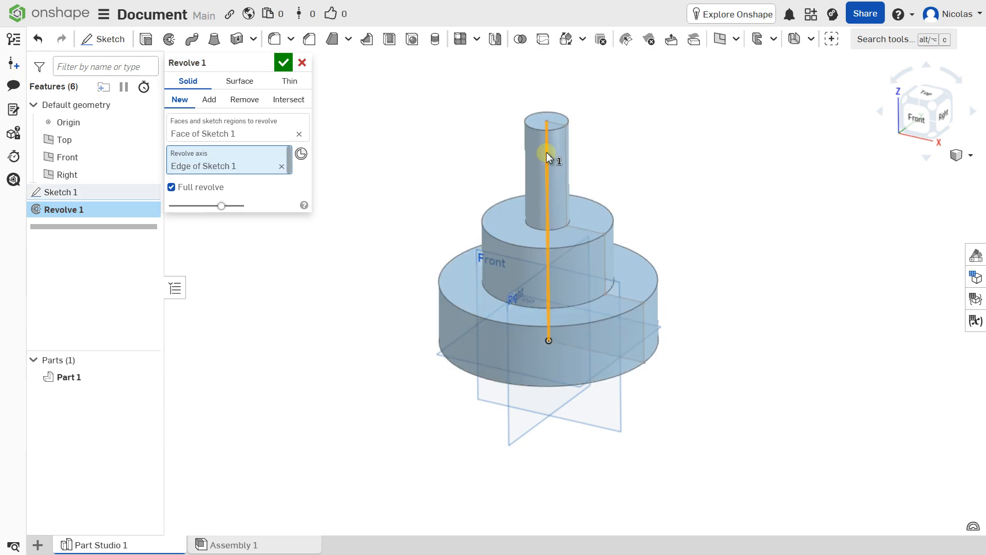
left_click(281, 166)
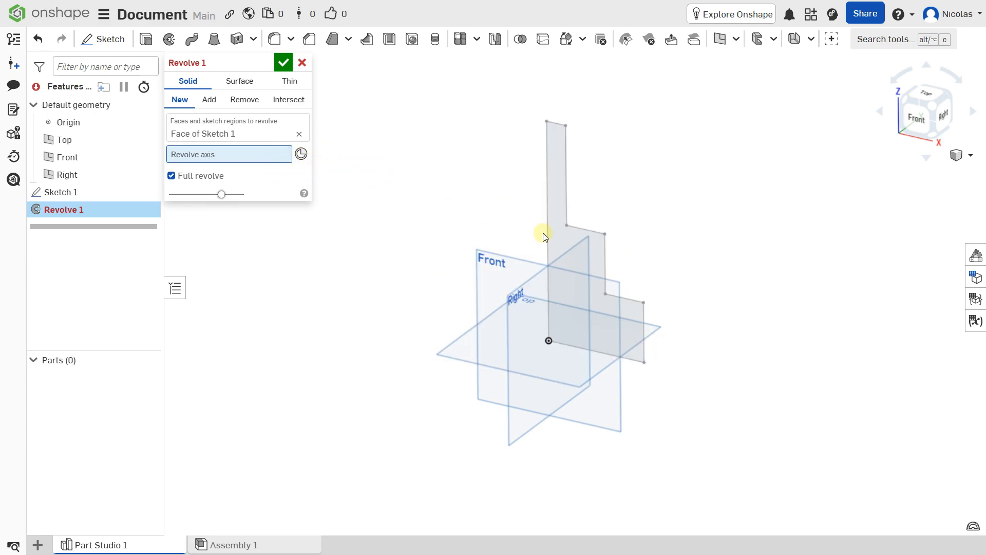
left_click(561, 298)
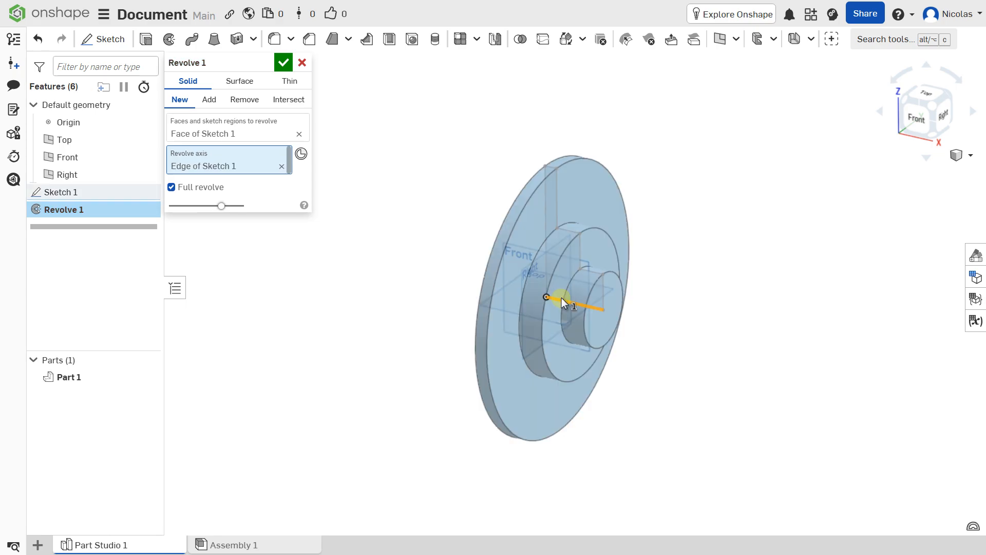
Step: Reselect the vertical edge as axis and turn off Full revolve, previewing a 30° wedge
mouse_move(562, 297)
right_mouse_down()
mouse_move(511, 281)
mouse_move(621, 280)
mouse_move(557, 282)
right_mouse_up()
left_click(280, 167)
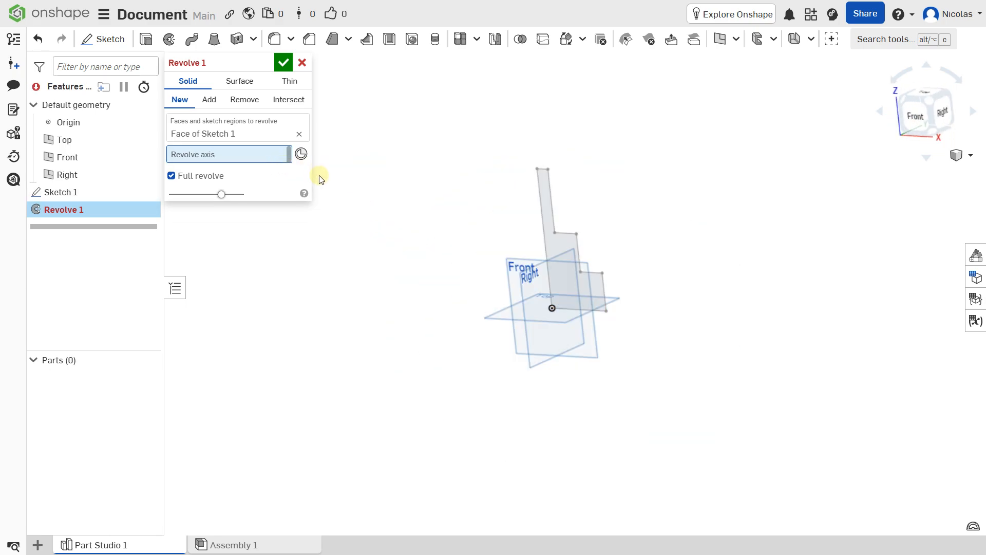
scroll(567, 241, "down", 2)
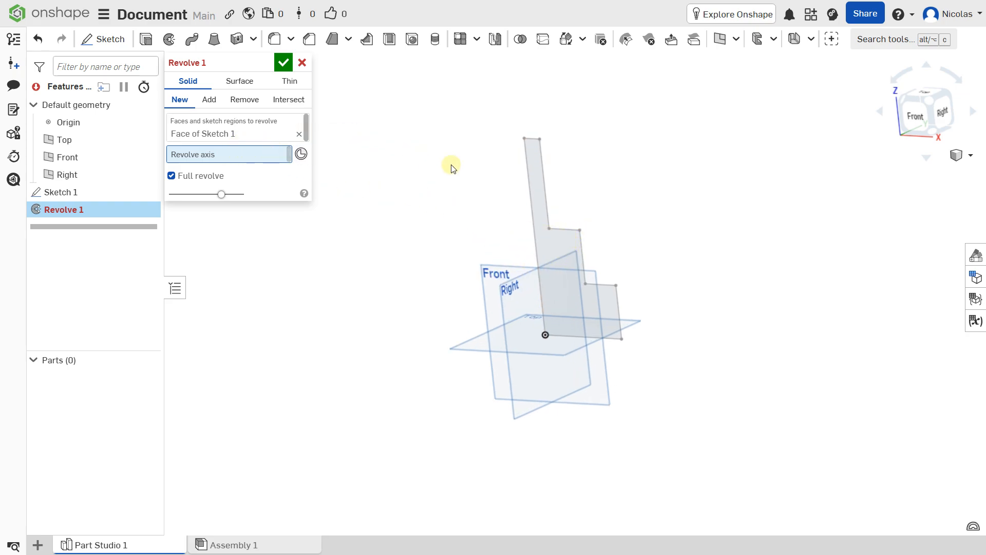
left_click(526, 181)
mouse_move(506, 182)
right_mouse_down()
mouse_move(512, 156)
mouse_move(507, 213)
right_mouse_up()
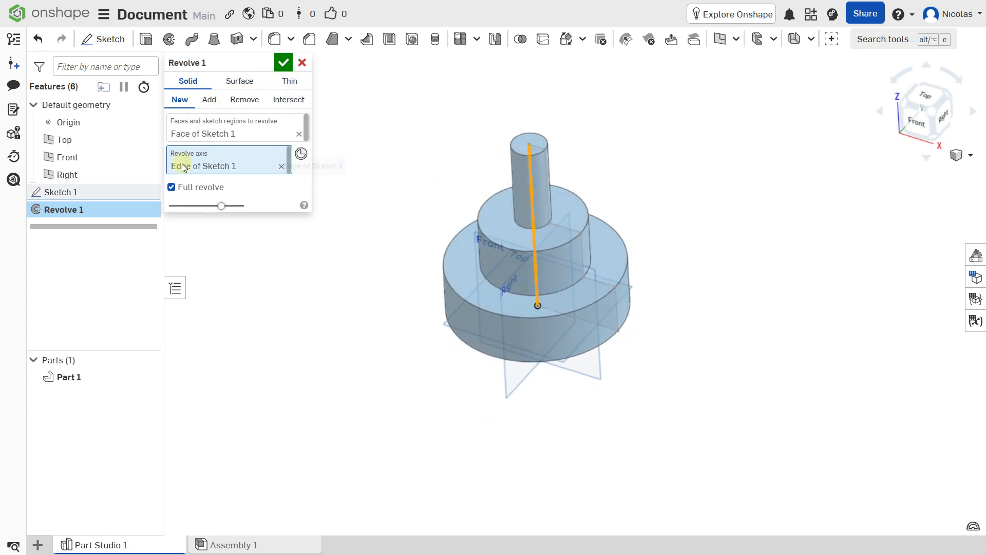
left_click(181, 188)
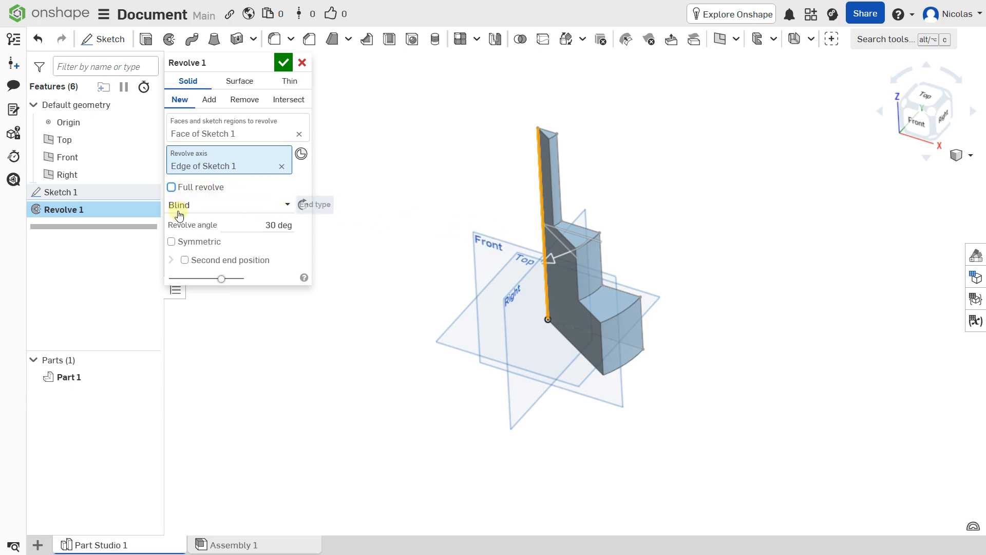
Step: Try a 120° flipped partial revolve, then accept Revolve 1 as a full revolution
left_click(291, 226)
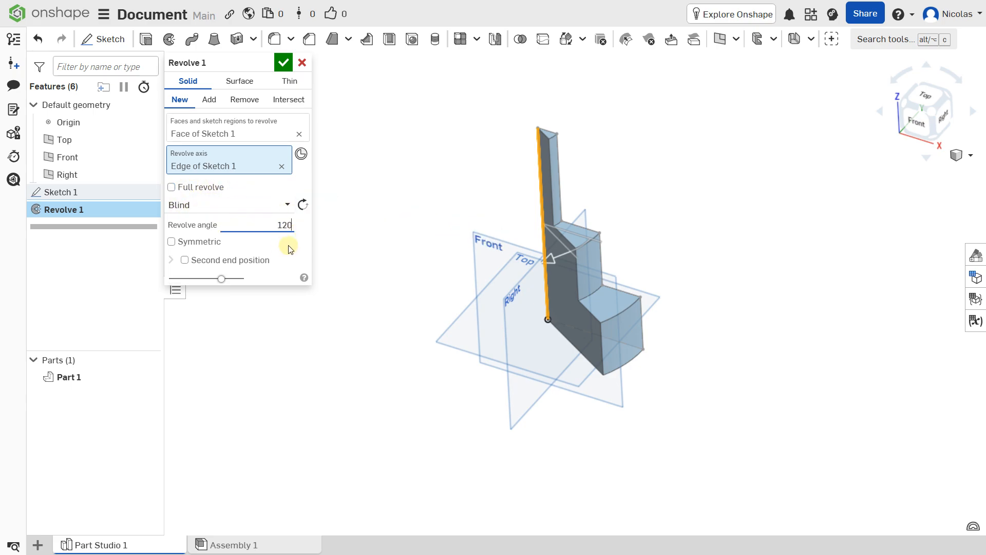
key("Return")
mouse_move(541, 236)
right_mouse_down()
mouse_move(542, 257)
mouse_move(549, 251)
right_mouse_up()
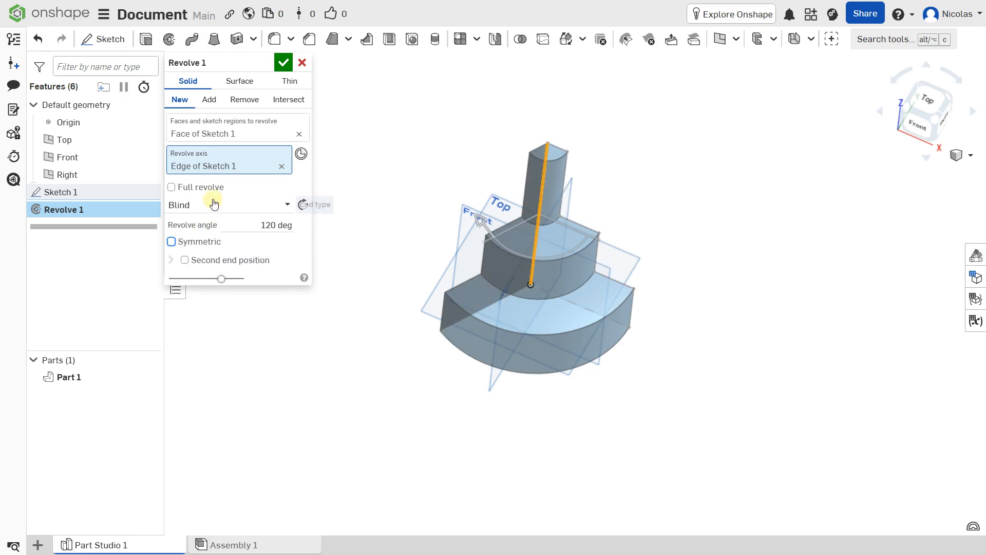
left_click(303, 205)
left_click(206, 187)
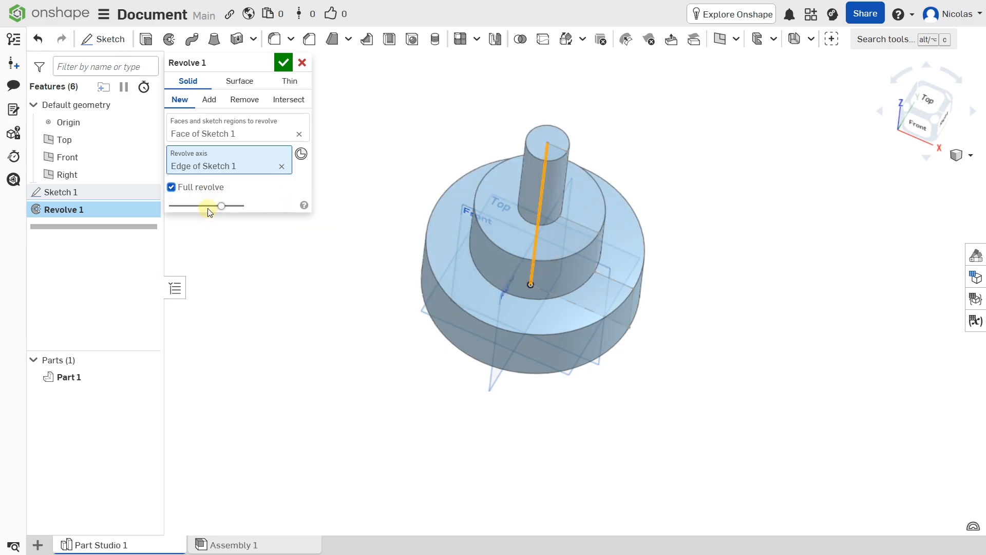
left_click(282, 64)
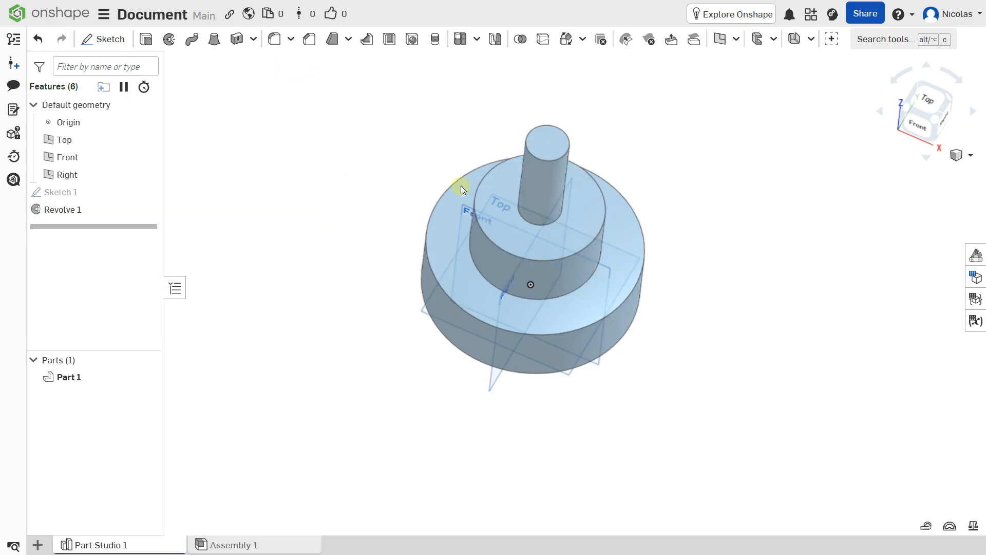
mouse_move(559, 292)
right_mouse_down()
mouse_move(568, 240)
mouse_move(545, 285)
right_mouse_up()
middle_click_drag(555, 260, 533, 274)
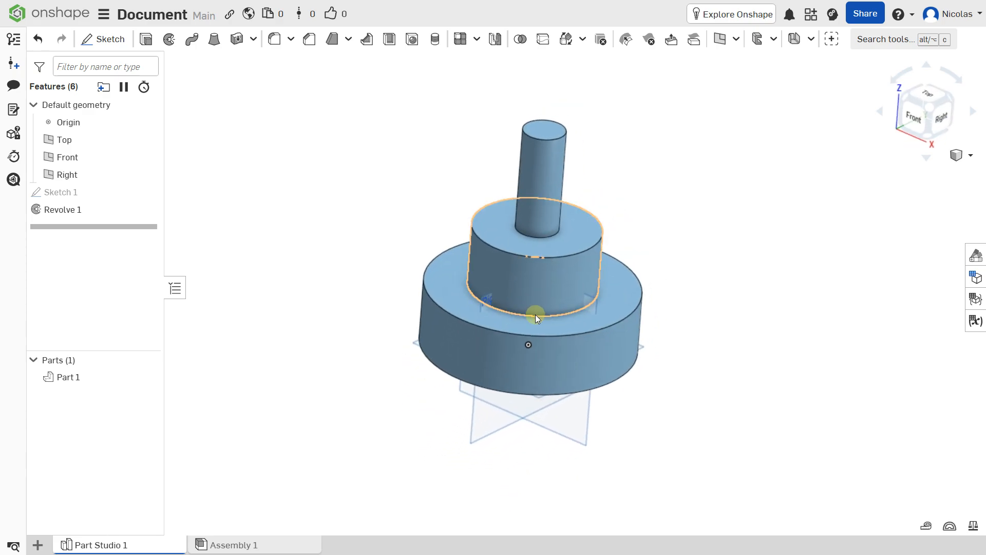
left_click(152, 46)
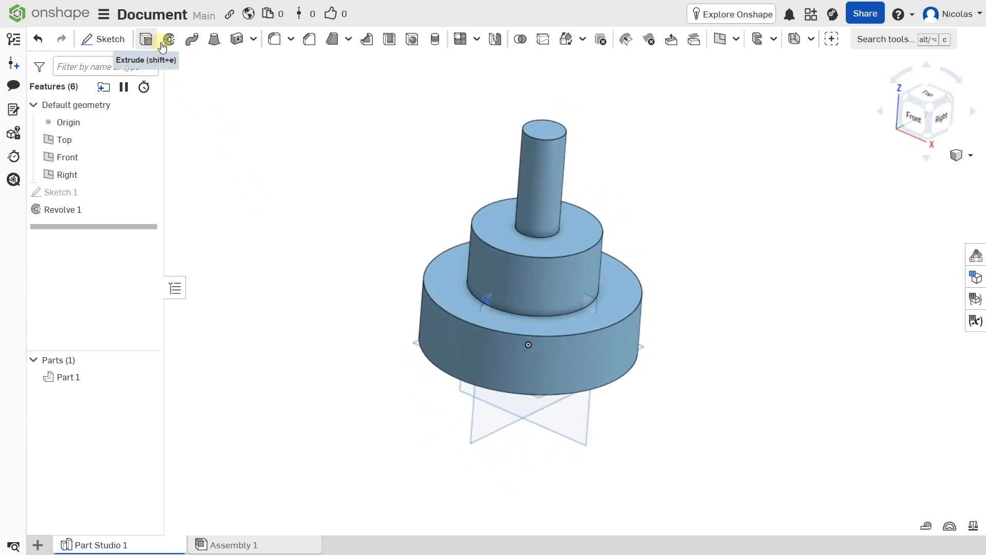
left_click(495, 322)
left_click(329, 226)
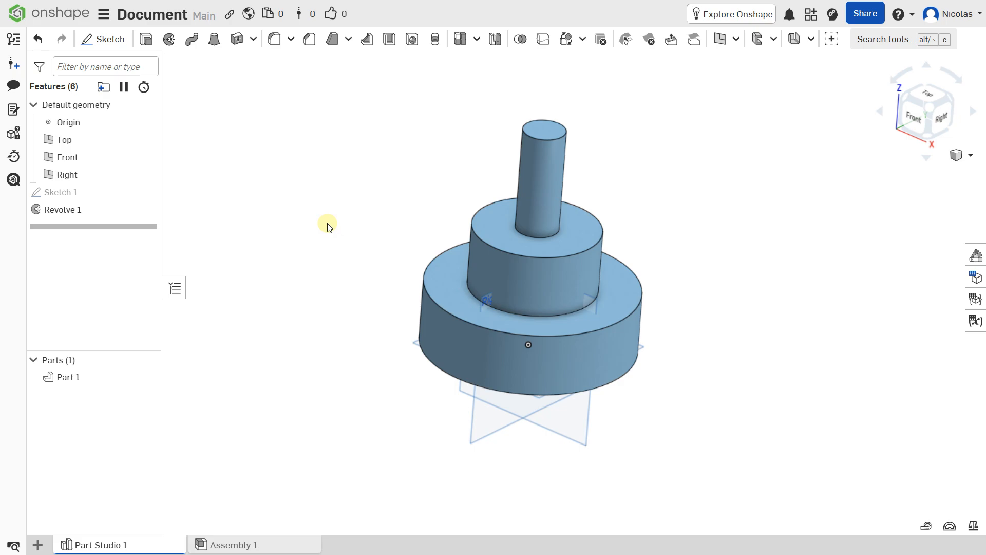
left_click(444, 368)
right_click_drag(465, 237, 501, 245)
scroll(516, 237, "up", 3)
scroll(501, 244, "down", 3)
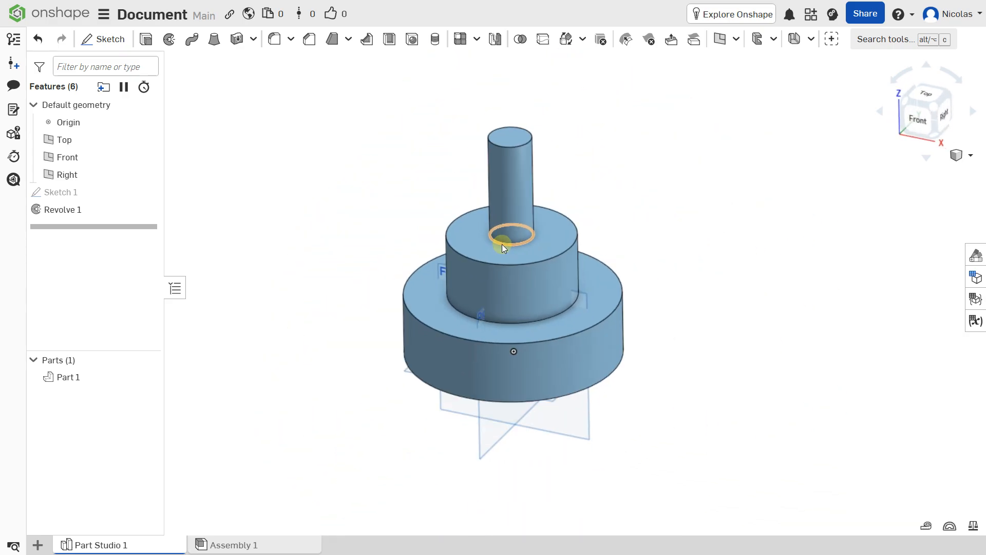
Step: Change Sketch 1's upper column dimension from 100 to 120 for a taller top tier
double_click(72, 194)
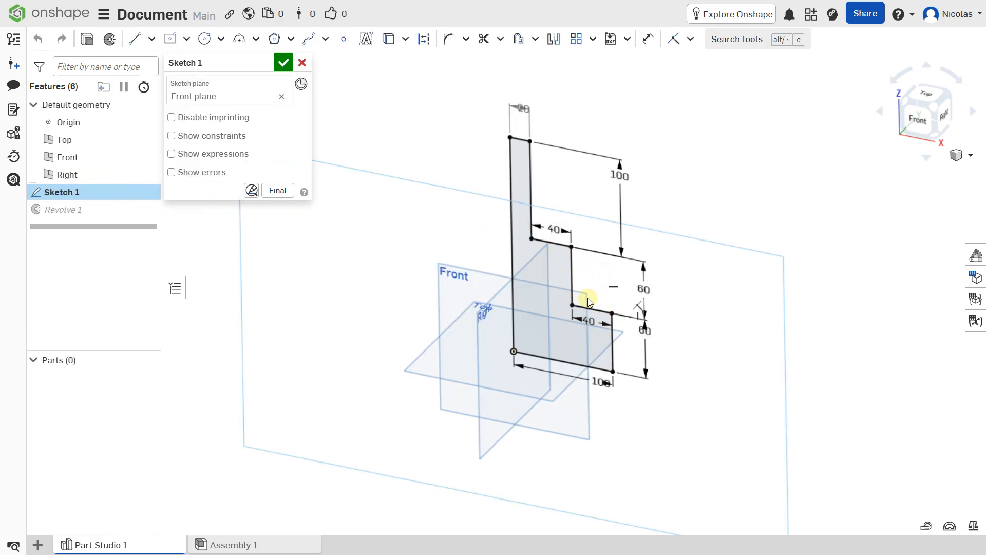
right_click_drag(587, 296, 594, 287)
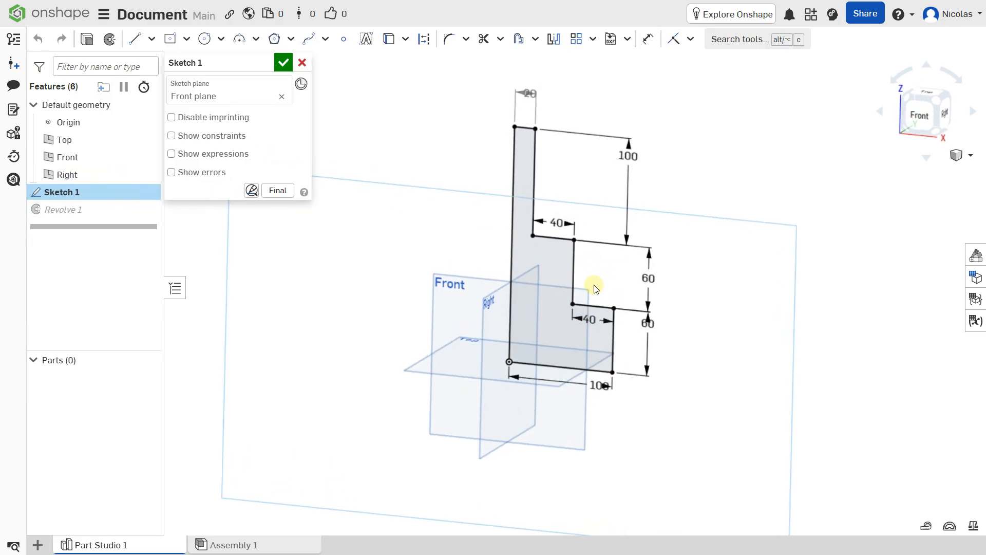
double_click(630, 157)
type("12")
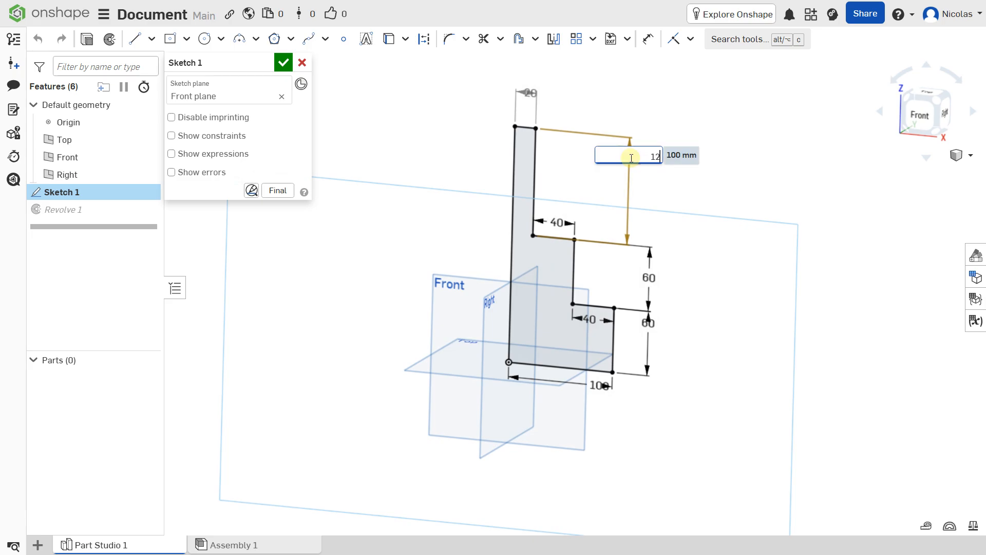
type("0")
key("Return")
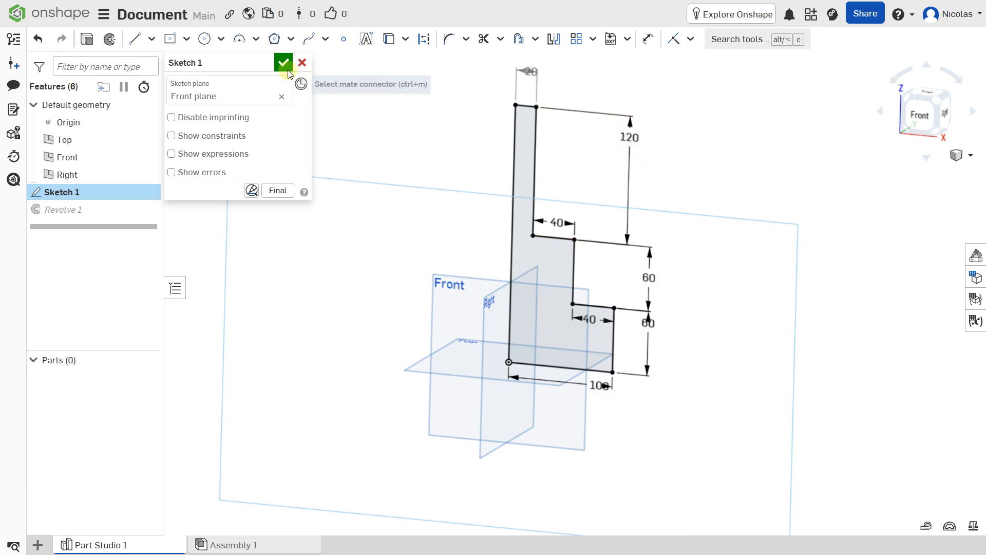
left_click(282, 64)
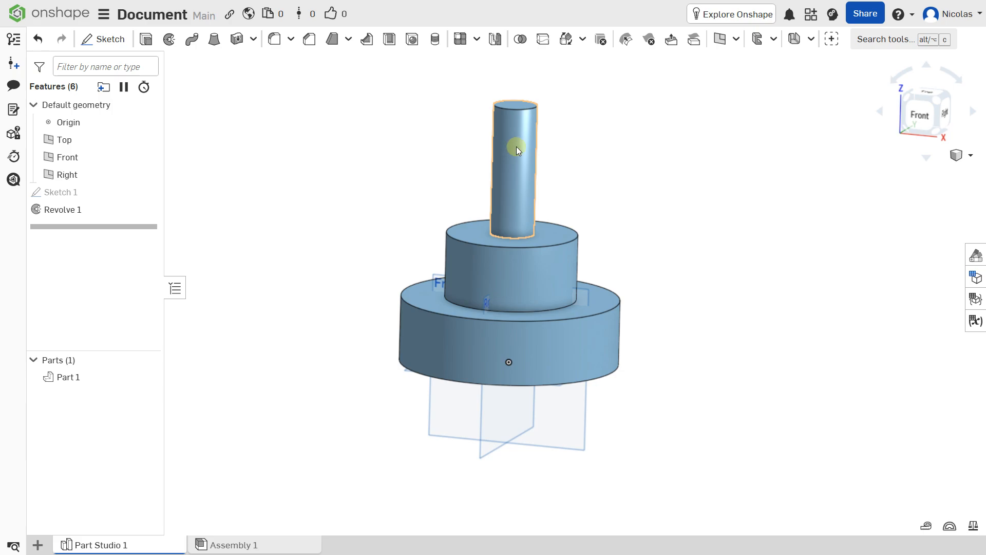
right_click_drag(515, 136, 510, 176)
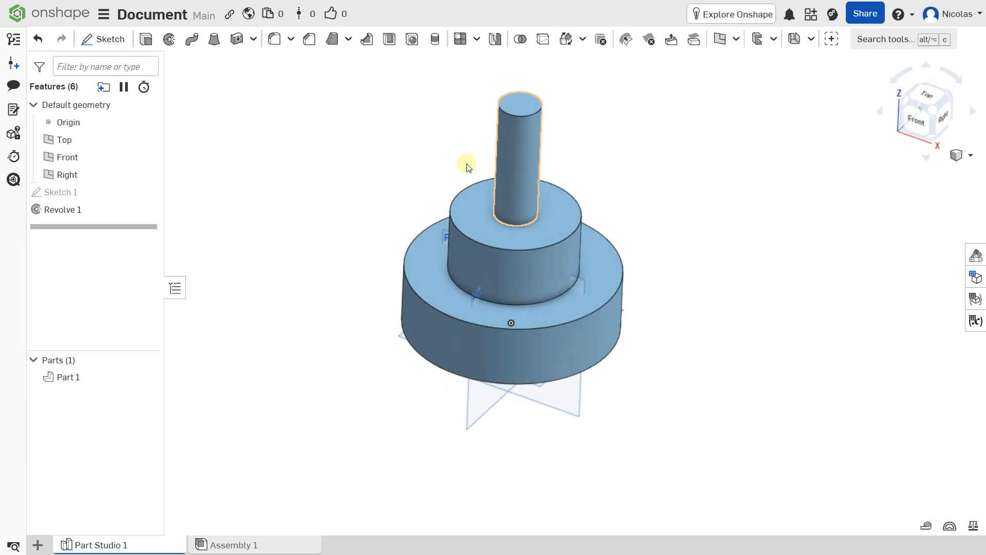
Step: Switch the existing Revolve 1 to a Surface result
left_click(69, 210)
double_click(67, 210)
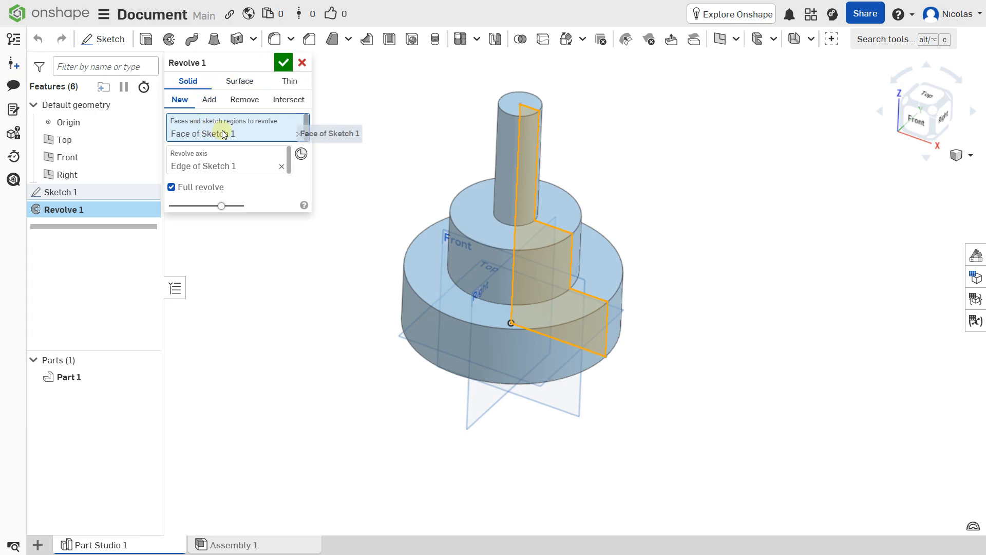
left_click(240, 82)
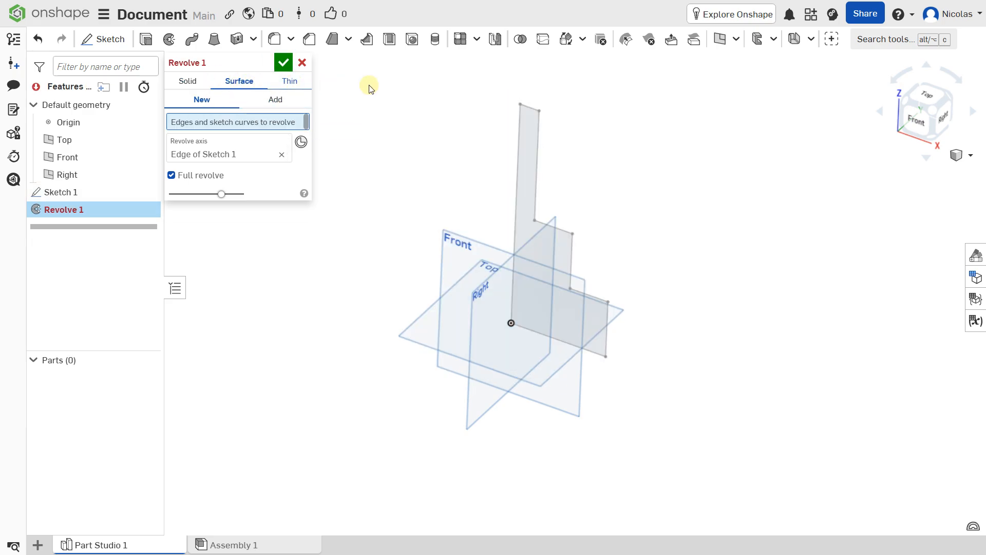
scroll(546, 141, "up", 1)
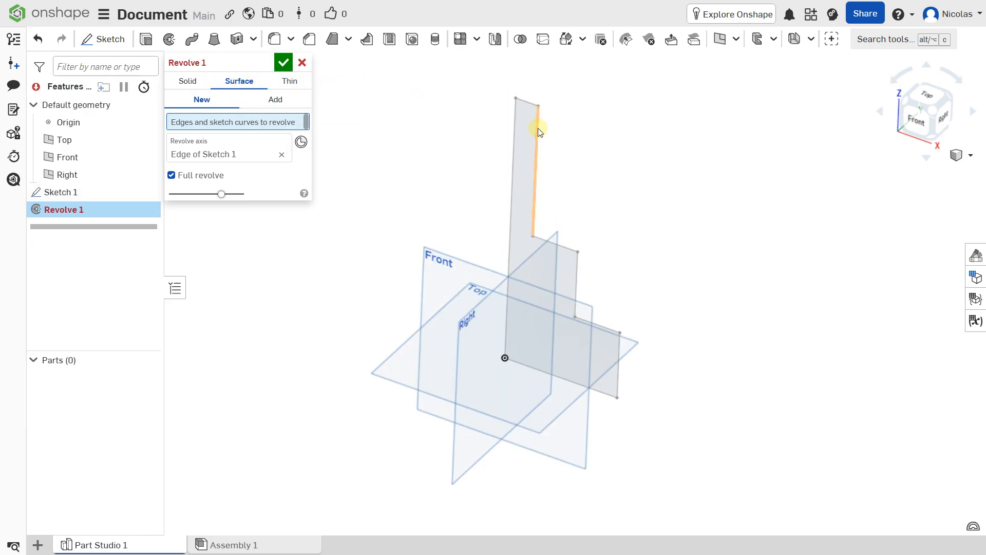
Step: Revolve the five stepped profile edges as a full surface, yielding Surface 1
left_click(538, 128)
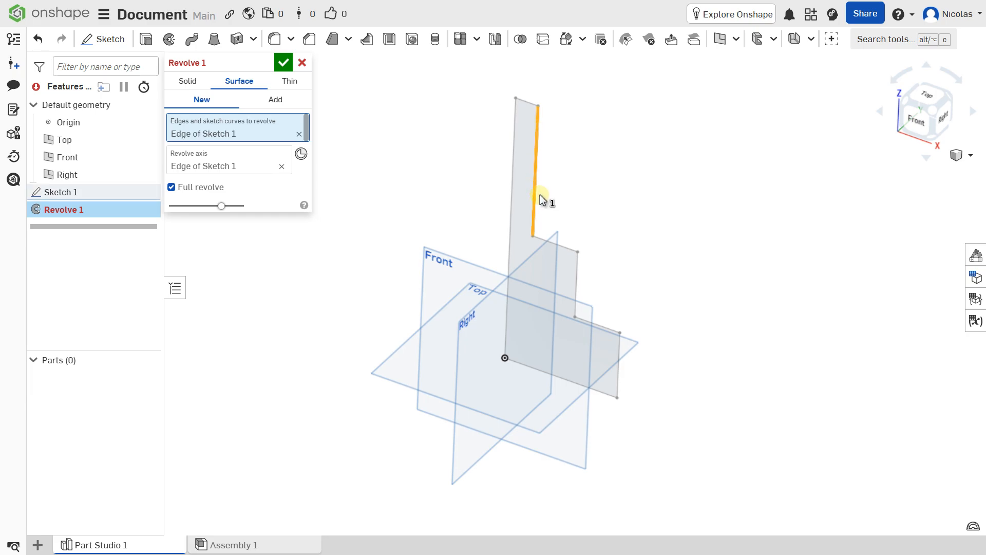
left_click(565, 247)
left_click(577, 280)
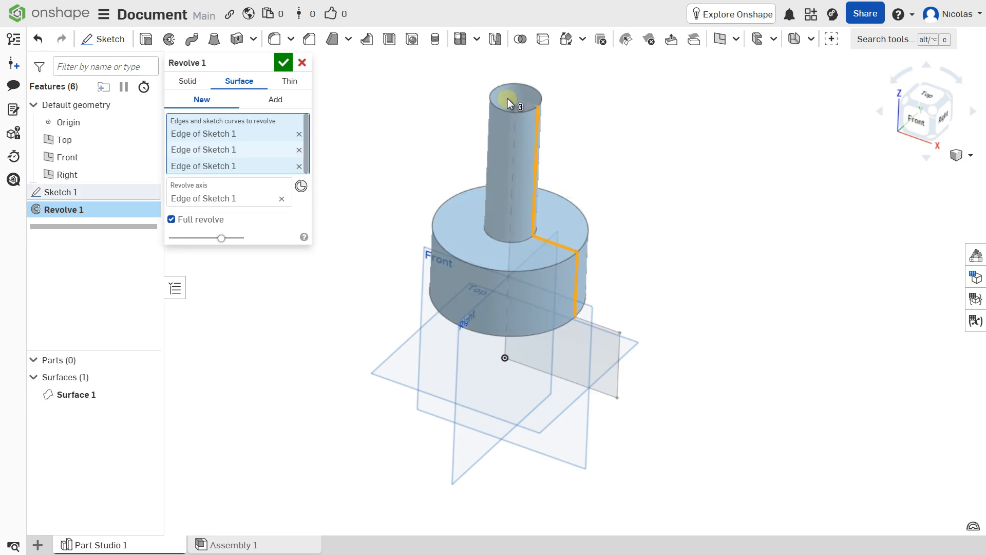
left_click(605, 324)
left_click(617, 353)
right_click_drag(618, 336, 597, 317)
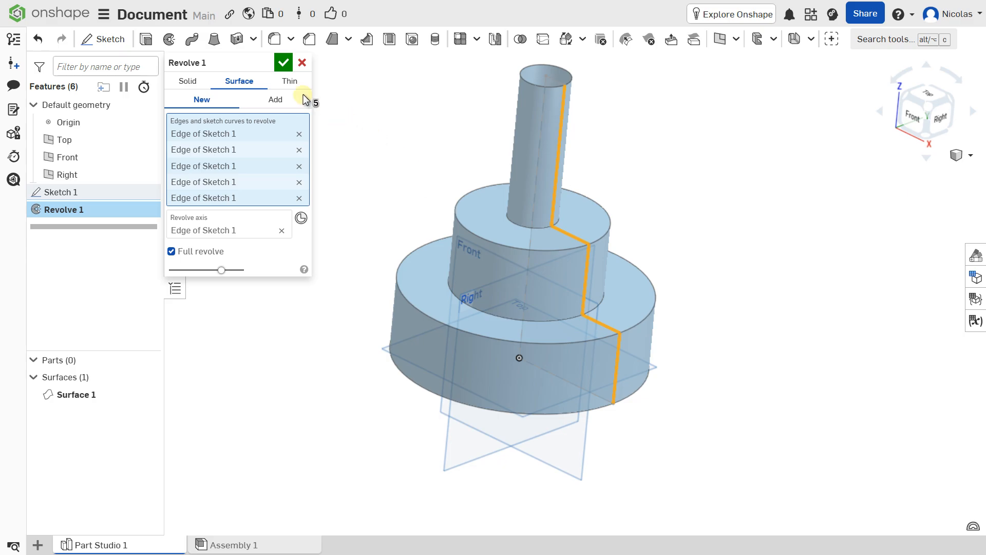
left_click(284, 63)
right_click_drag(540, 200, 502, 198)
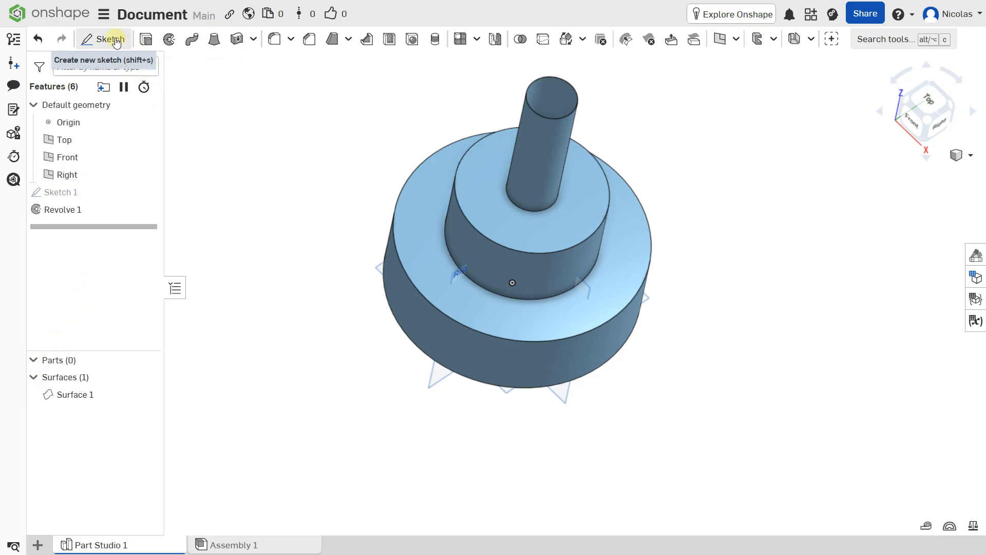
double_click(66, 208)
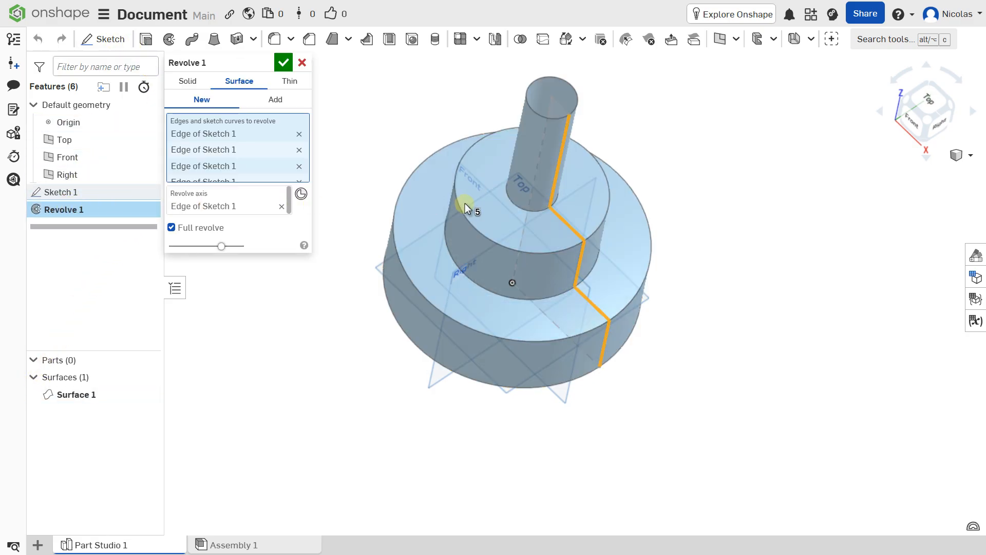
Step: Make Revolve 1 a Thin revolve of the five stepped profile edges
left_click(291, 82)
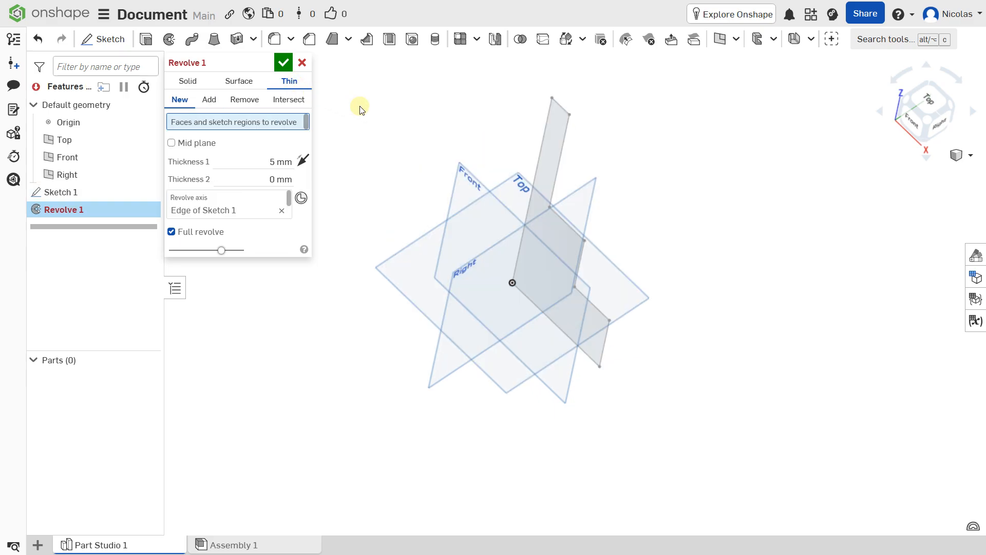
mouse_move(518, 159)
right_mouse_down()
mouse_move(524, 148)
mouse_move(568, 134)
right_mouse_up()
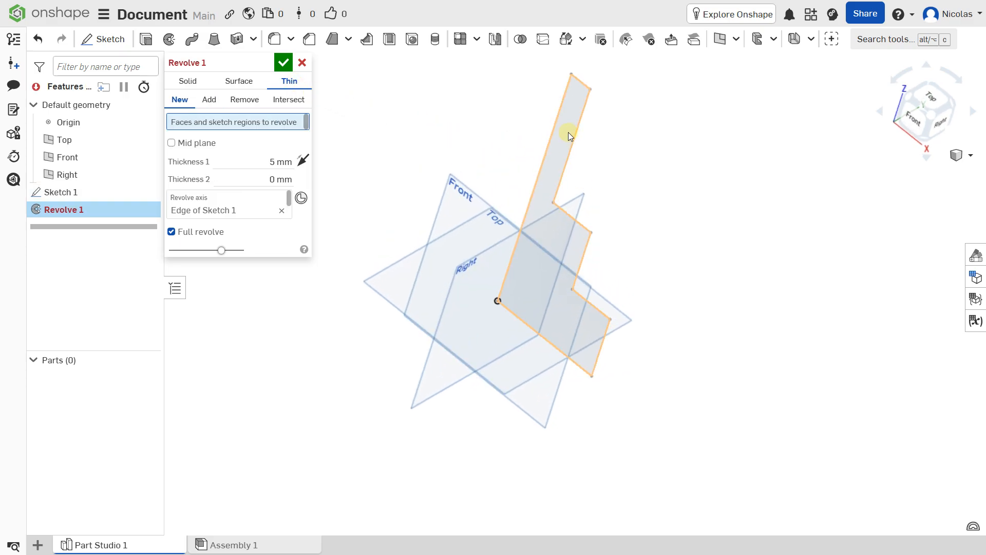
left_click(581, 131)
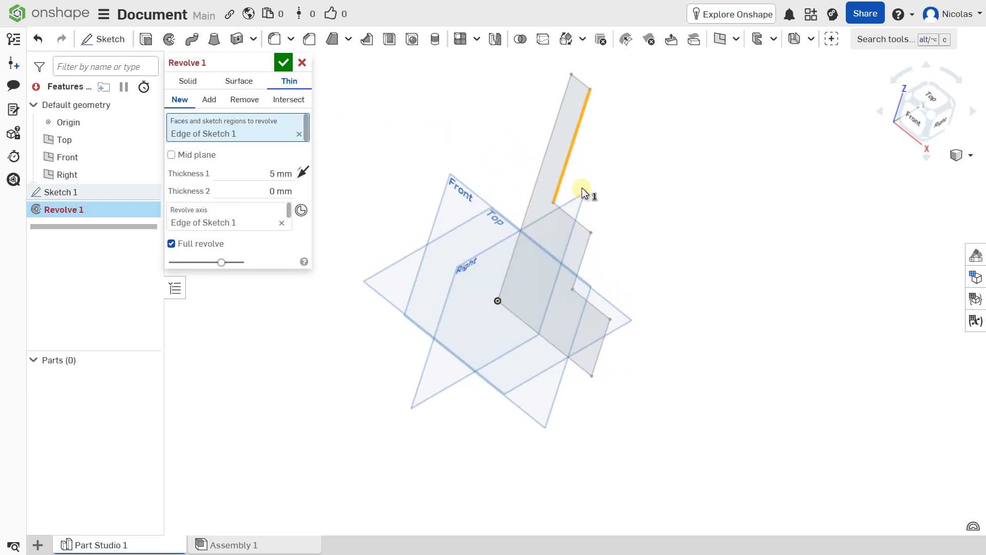
left_click(575, 221)
left_click(585, 253)
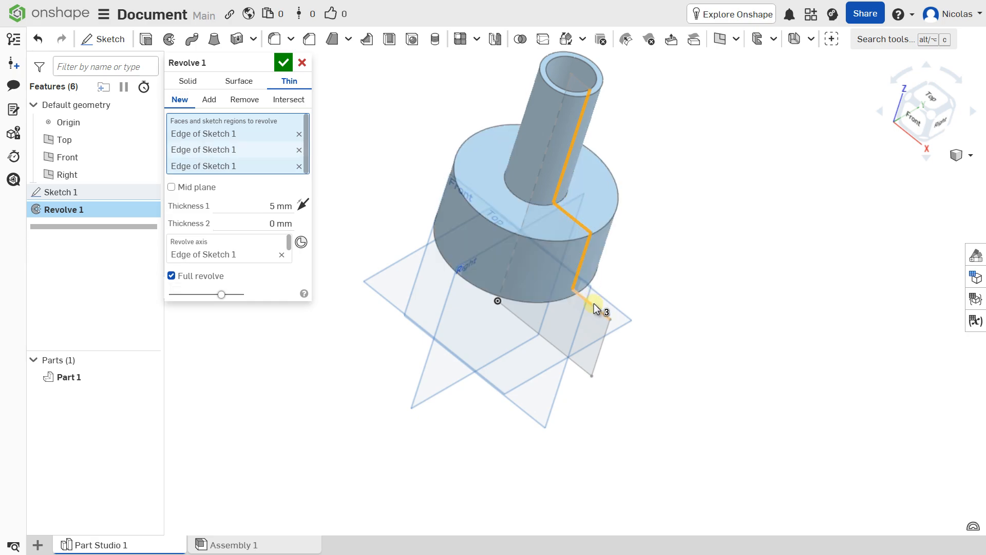
left_click(594, 307)
left_click(603, 339)
right_click_drag(590, 233, 563, 235)
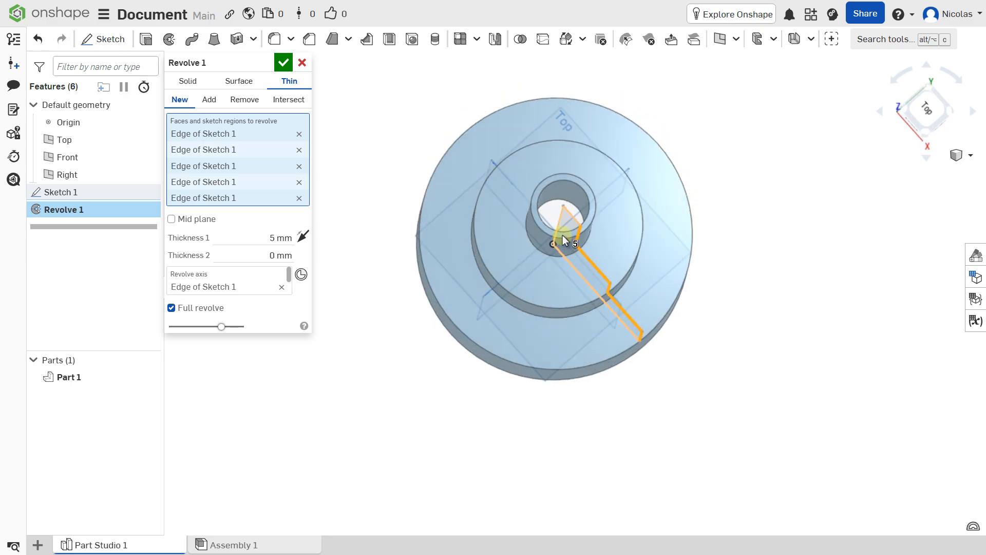
Step: Set the thin wall thicknesses to 6 mm and 4 mm and accept, producing hollow Part 1
scroll(562, 236, "up", 3)
left_click(289, 237)
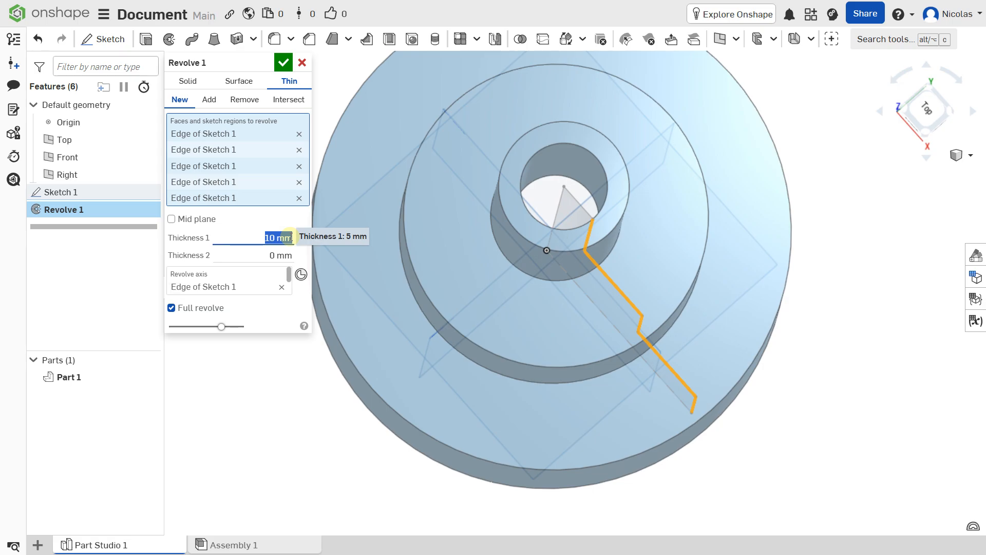
left_click(286, 257)
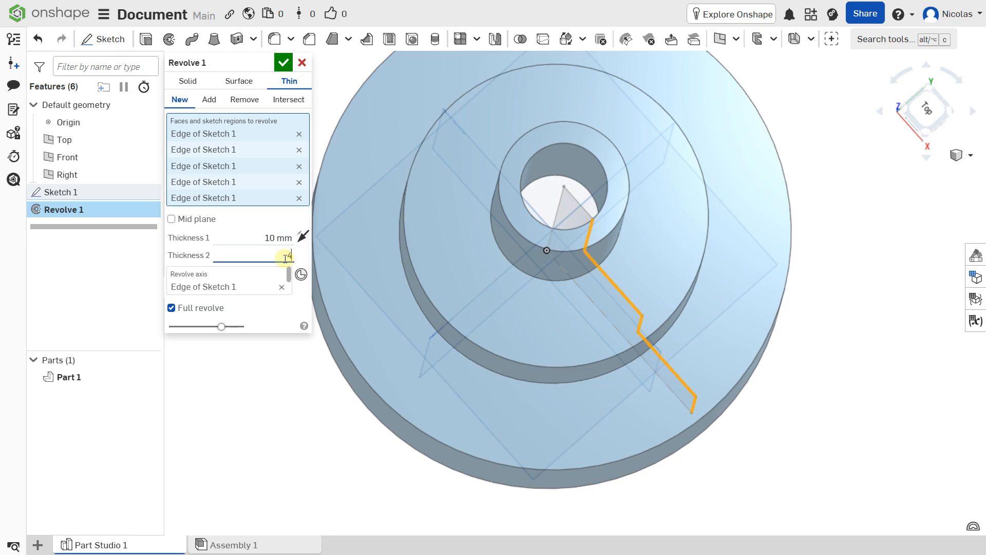
type("4")
key("Return")
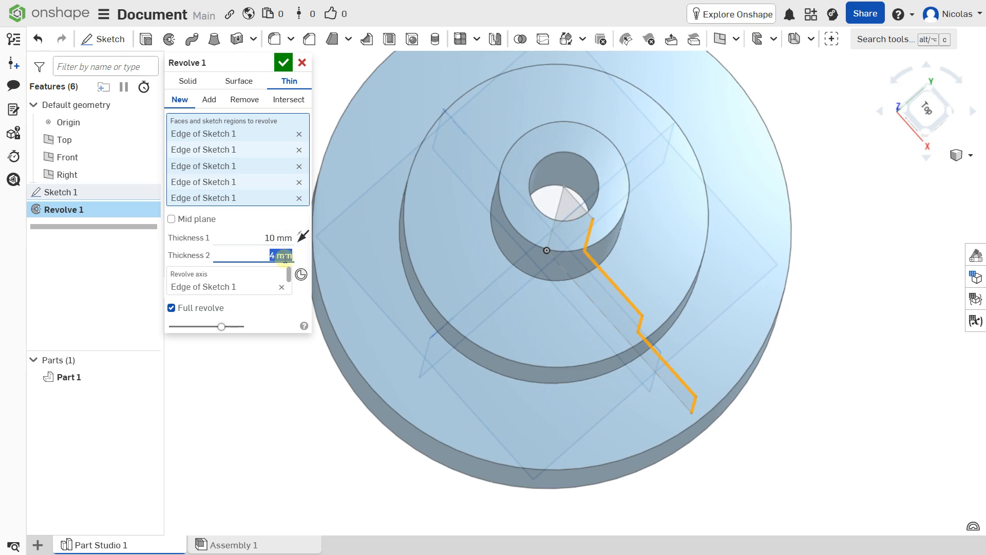
left_click(281, 239)
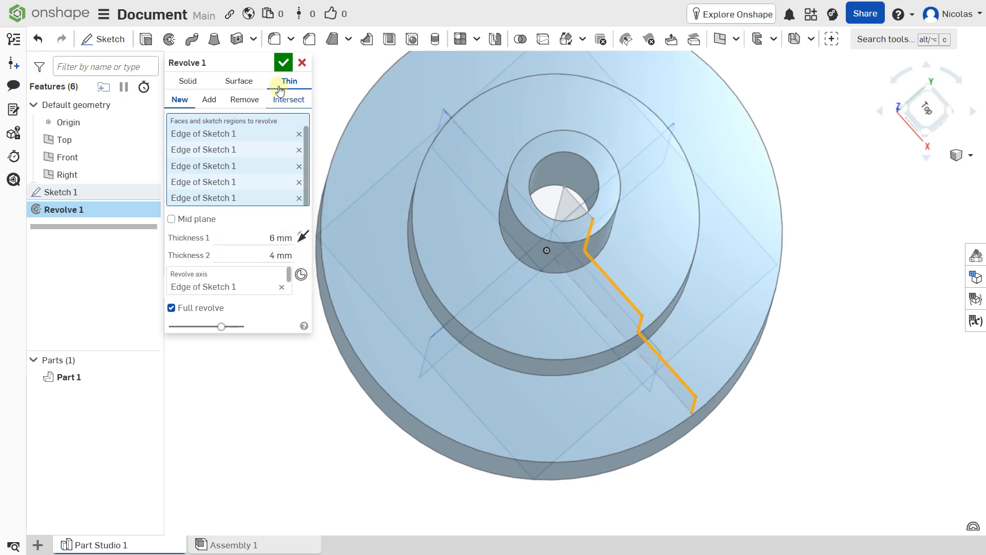
left_click(282, 63)
right_click_drag(540, 257, 472, 204)
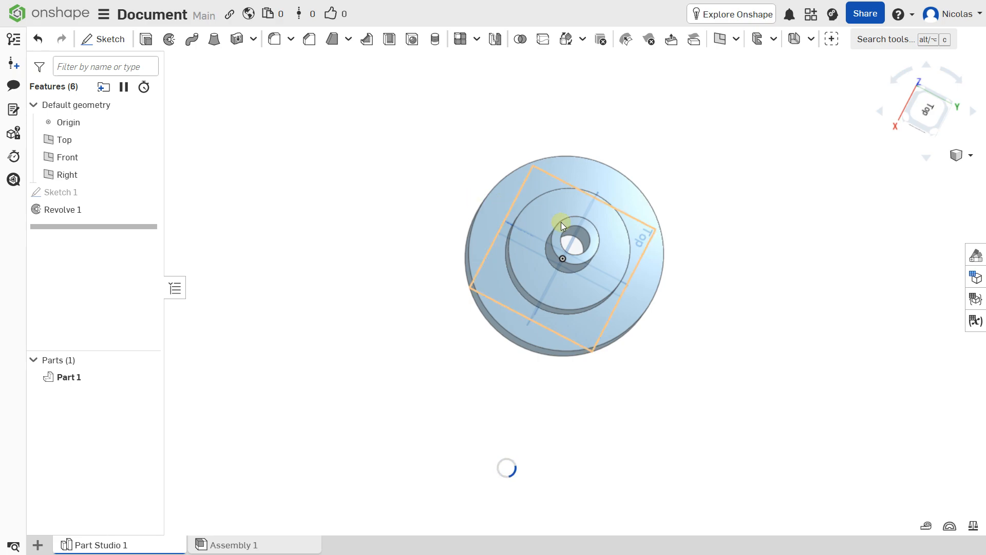
Step: Delete Sketch 1 and Revolve 1 from the feature tree, leaving only the default planes
scroll(561, 222, "up", 1)
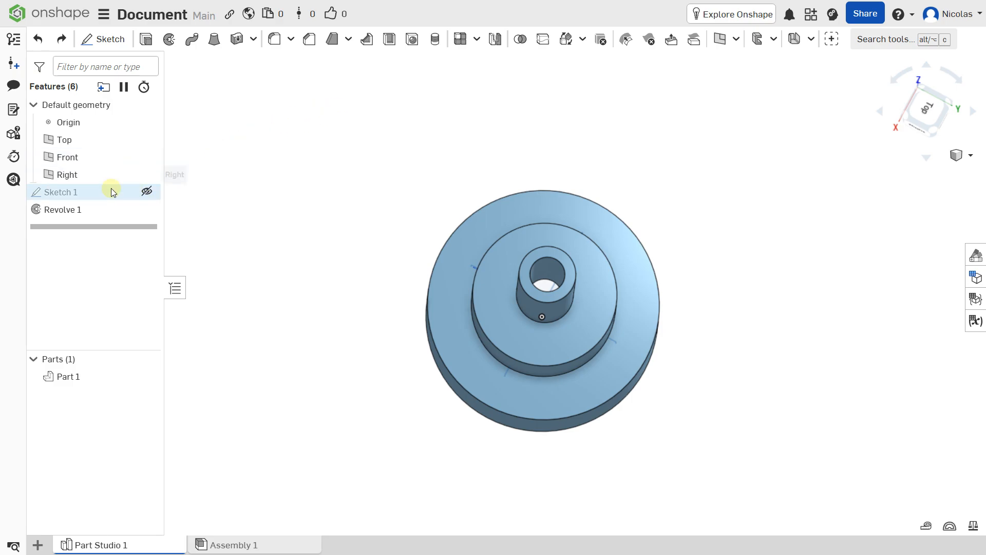
left_click(75, 195)
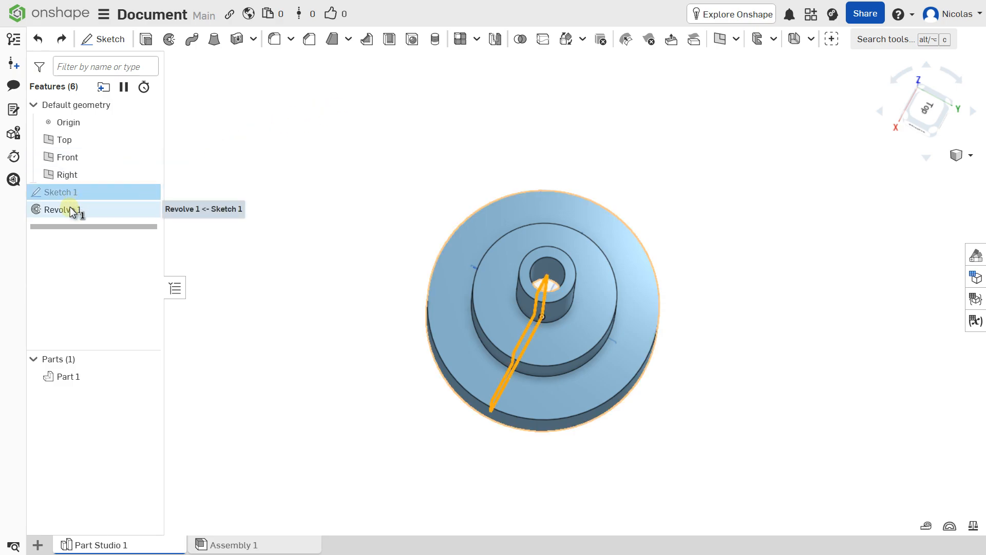
left_click(69, 207, "shift")
key("Delete")
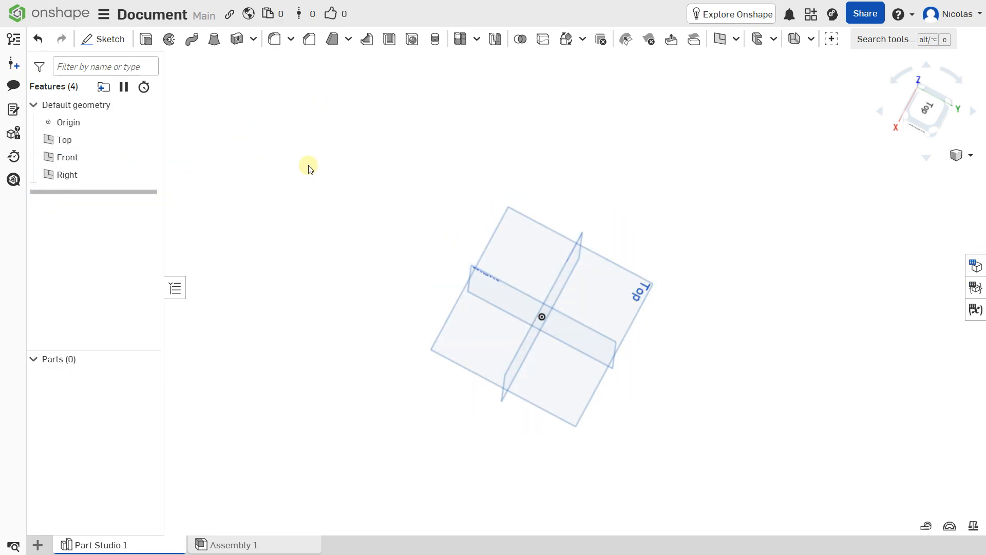
Step: Start a new sketch on the Top plane, viewed straight down
right_click_drag(491, 267, 596, 285)
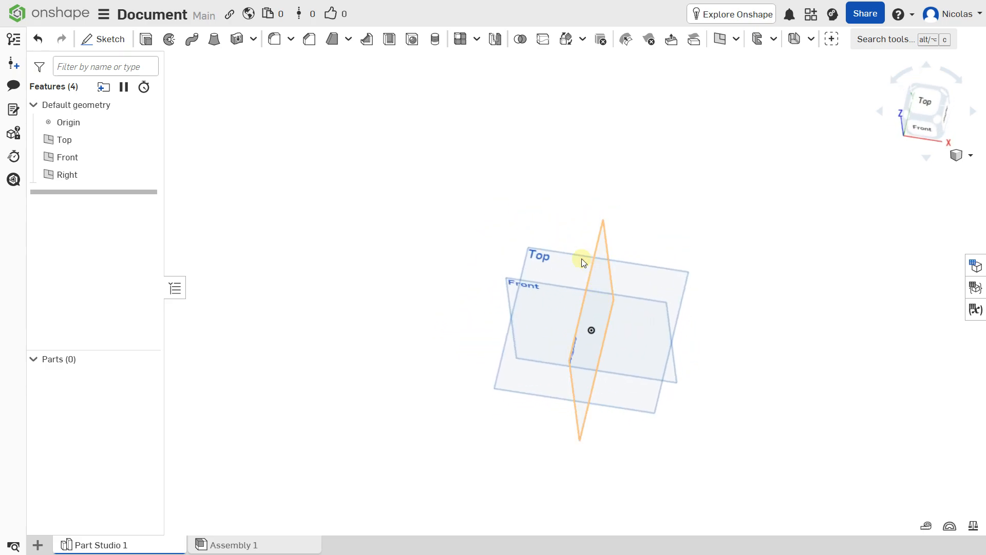
left_click(545, 257)
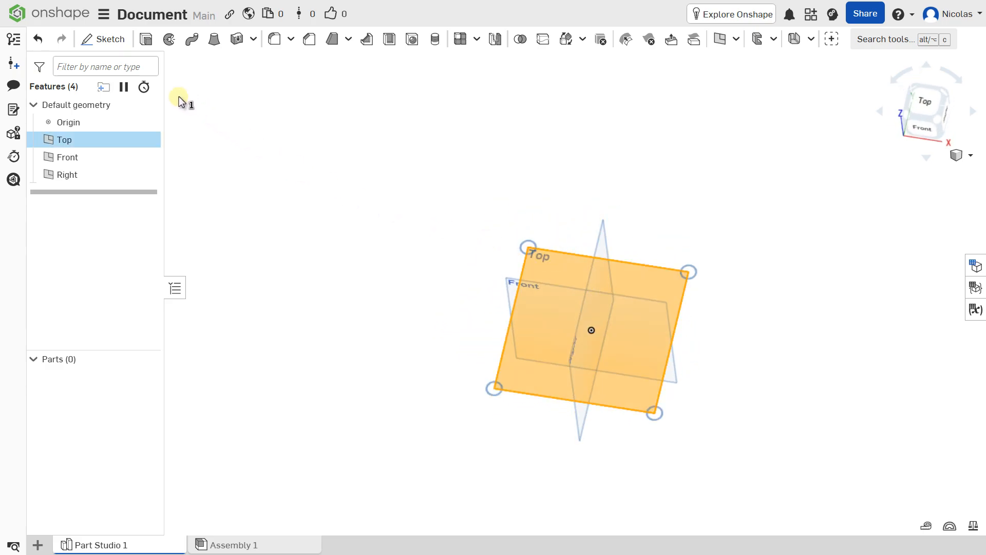
left_click(114, 50)
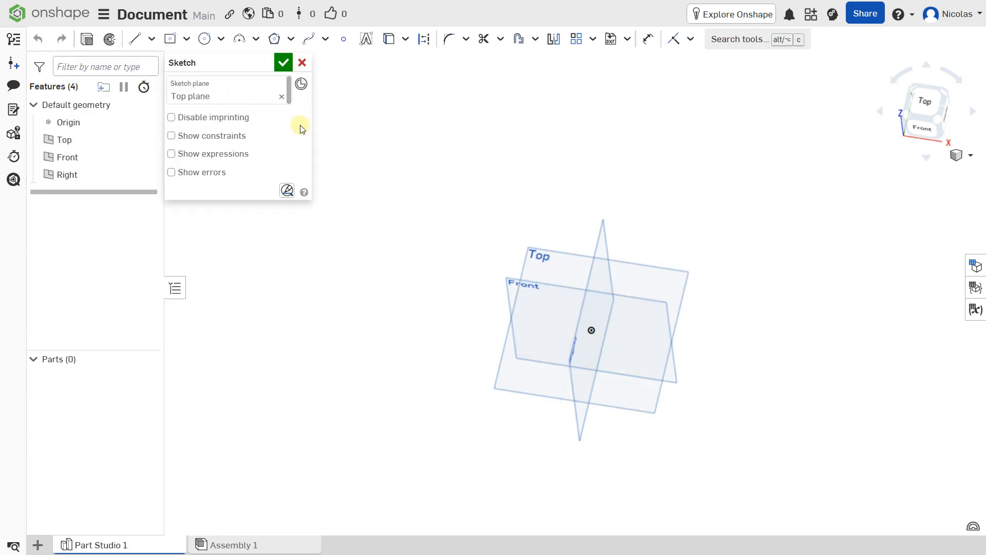
left_click(929, 103)
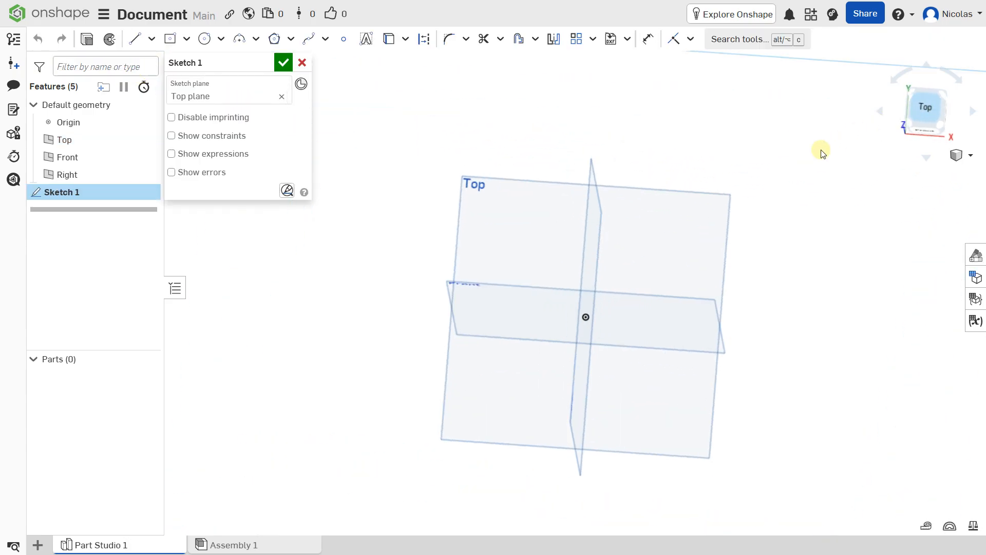
Step: Draw a 160 × 140 centre-point rectangle on the origin and finish Sketch 1
left_click(205, 39)
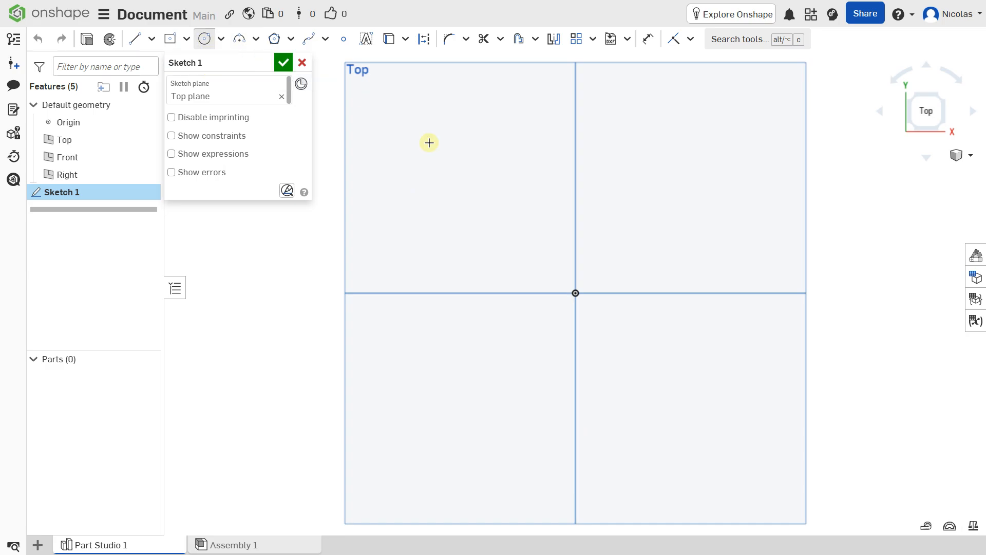
scroll(527, 234, "down", 2)
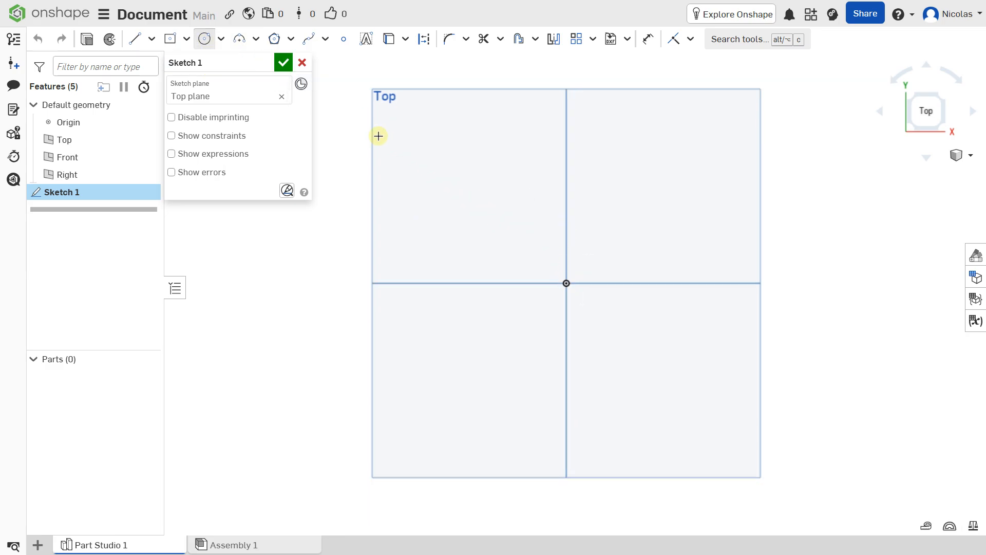
left_click(186, 39)
left_click(192, 84)
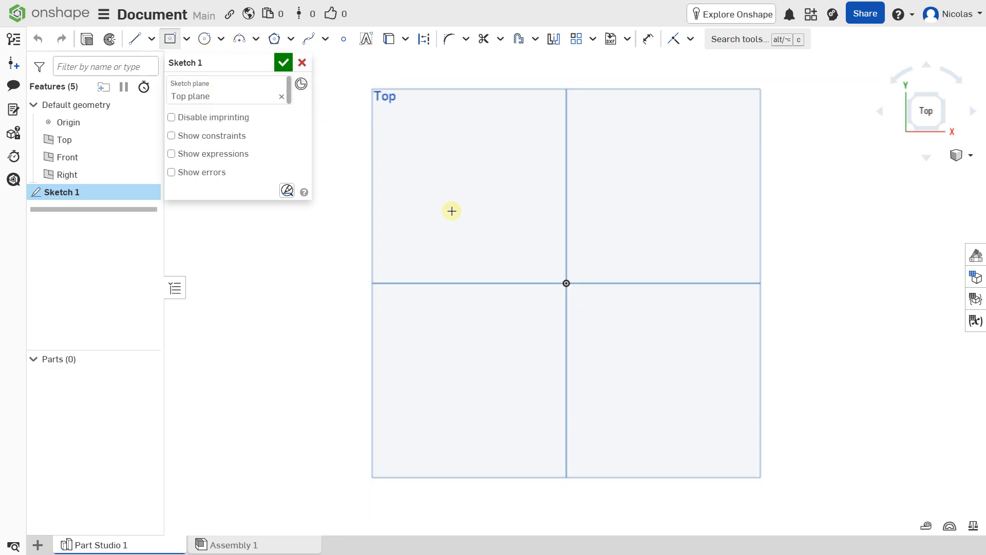
left_click(566, 283)
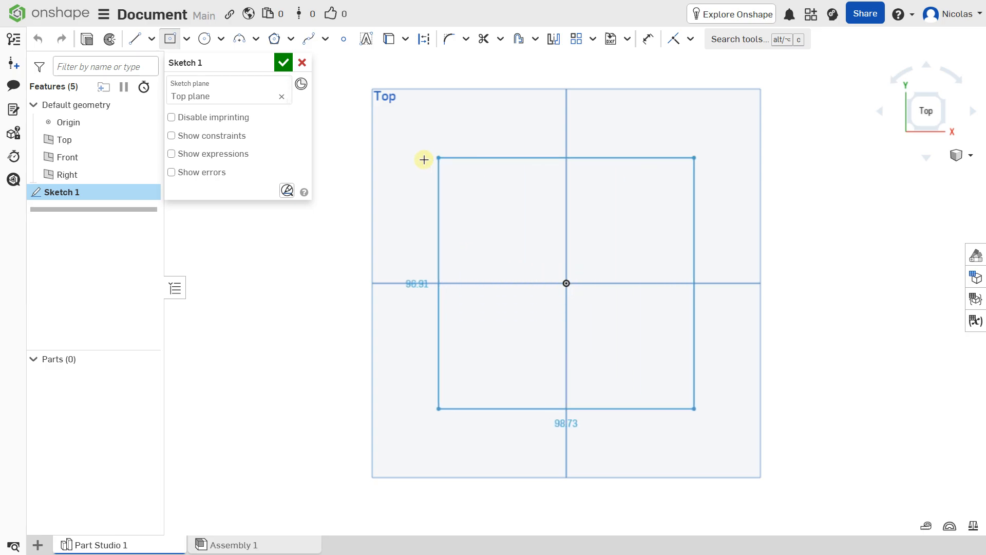
left_click(356, 170)
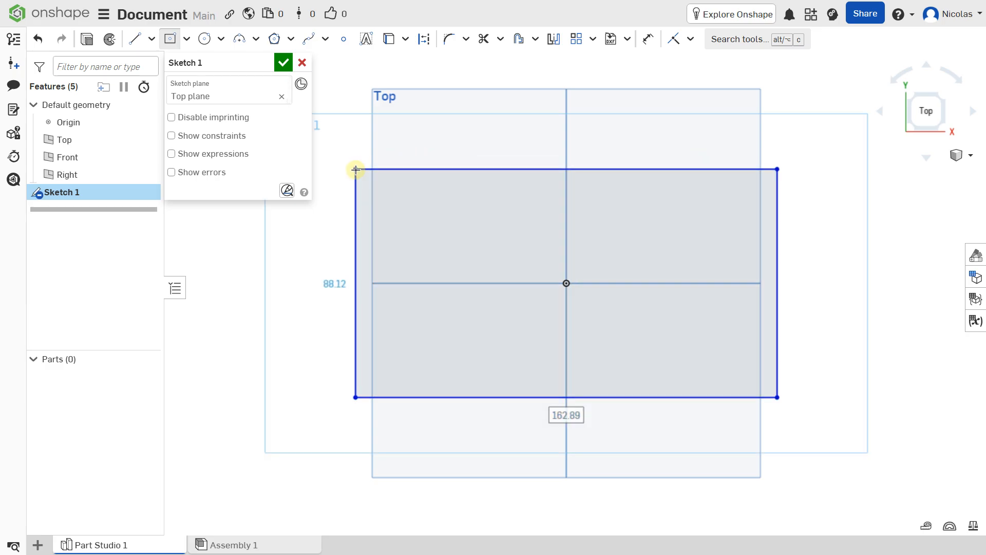
type("160")
key("Return")
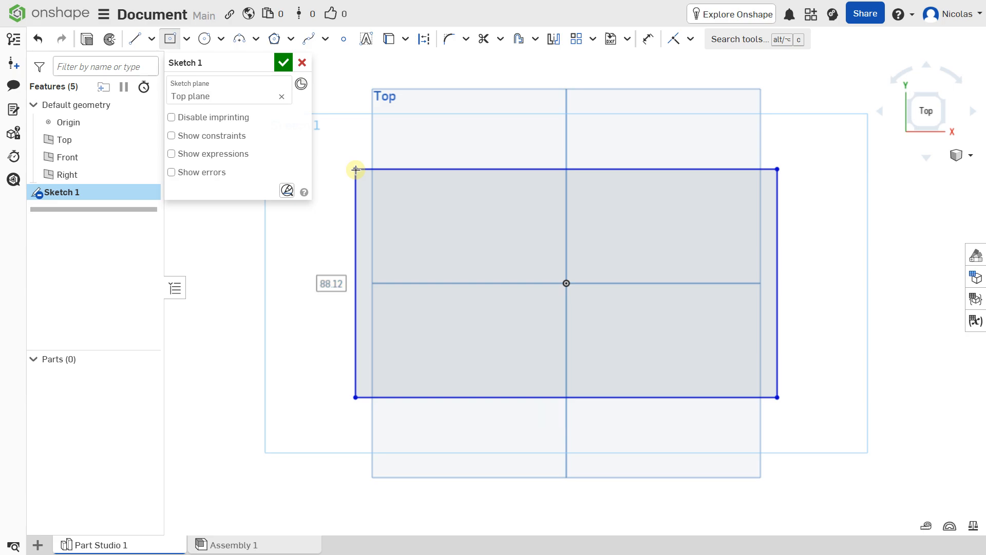
type("140")
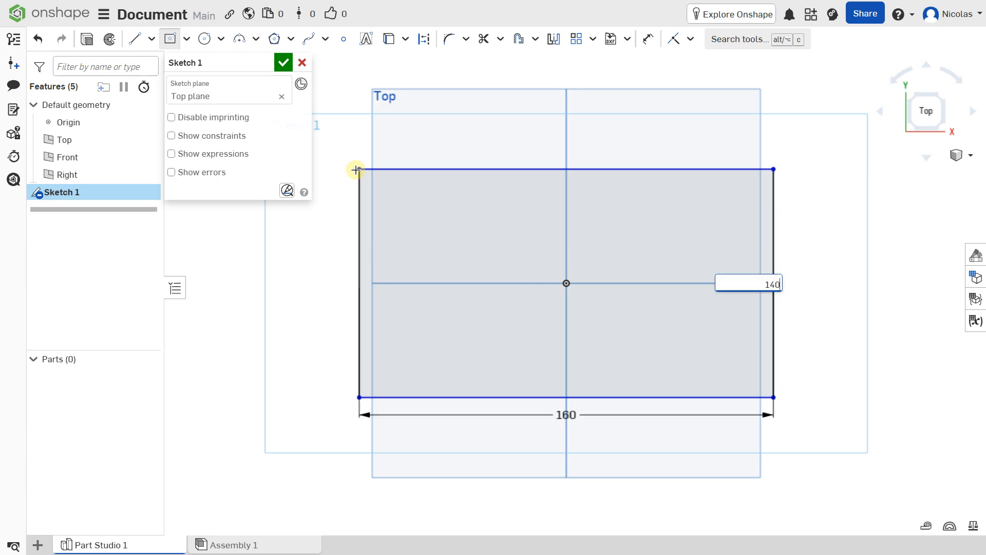
key("Return")
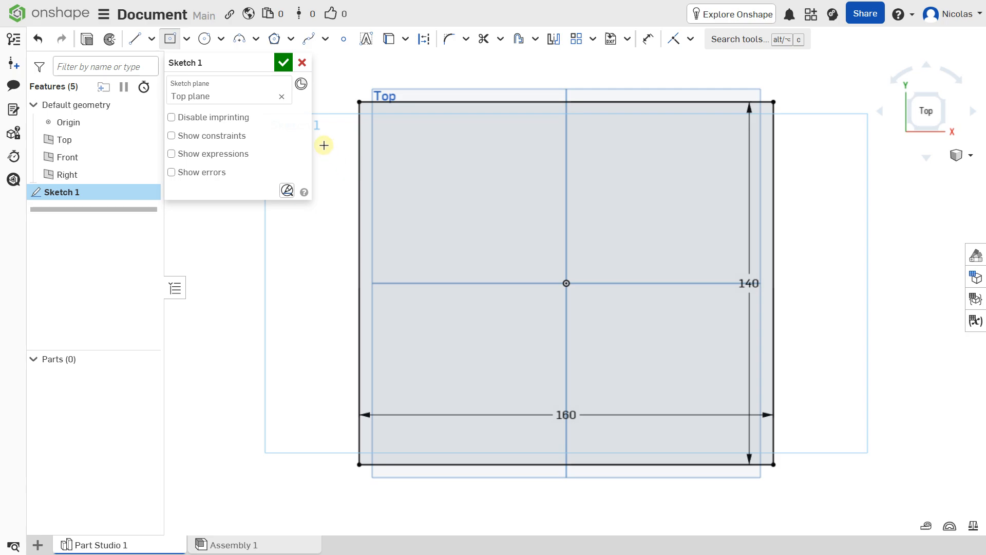
left_click(283, 62)
mouse_move(462, 180)
right_mouse_down()
mouse_move(476, 233)
mouse_move(485, 106)
mouse_move(502, 128)
mouse_move(487, 194)
mouse_move(372, 252)
right_mouse_up()
Step: Extrude the rectangle region 60 mm to create Part 1
left_click(364, 281)
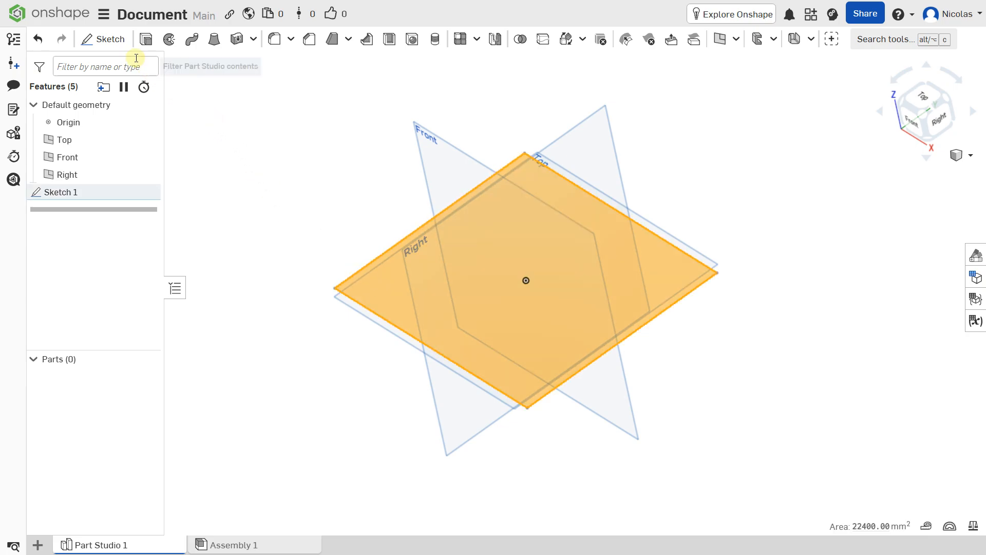
left_click(146, 40)
right_click_drag(412, 230, 332, 184)
left_click(270, 174)
type("60")
key("Return")
left_click(283, 61)
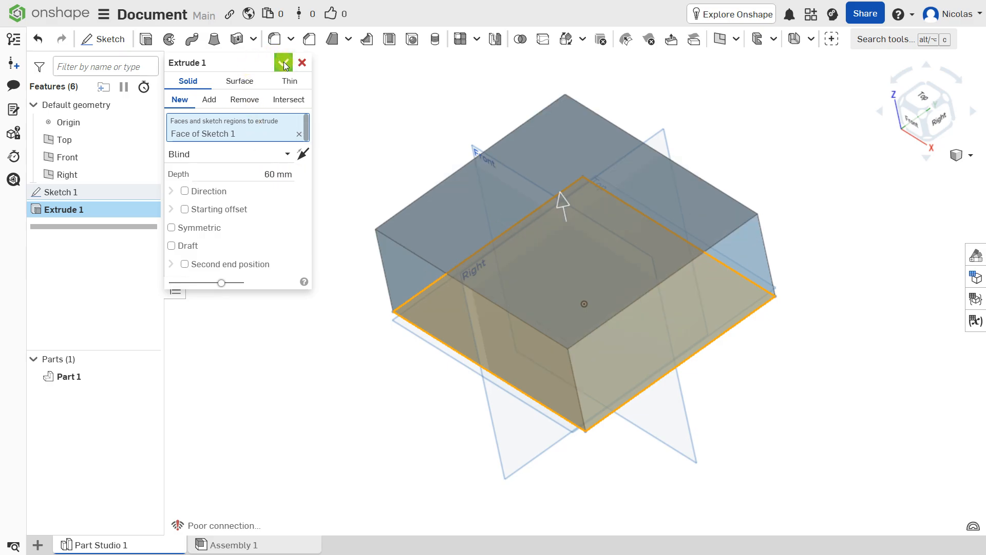
Step: Start Sketch 2 on the Front plane, viewed head-on
scroll(317, 104, "down", 2)
middle_click_drag(385, 140, 398, 116)
right_click_drag(409, 134, 535, 341)
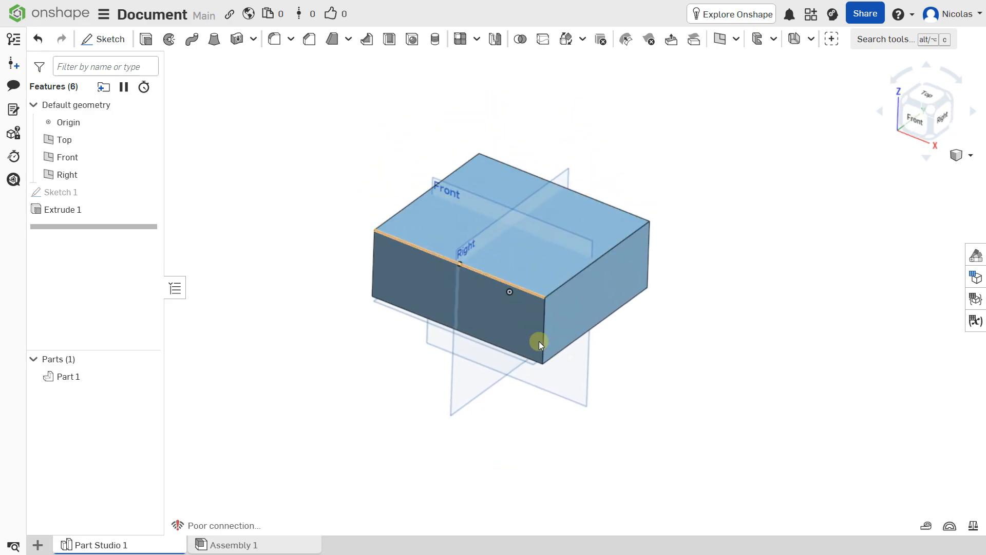
left_click(584, 361)
left_click(108, 40)
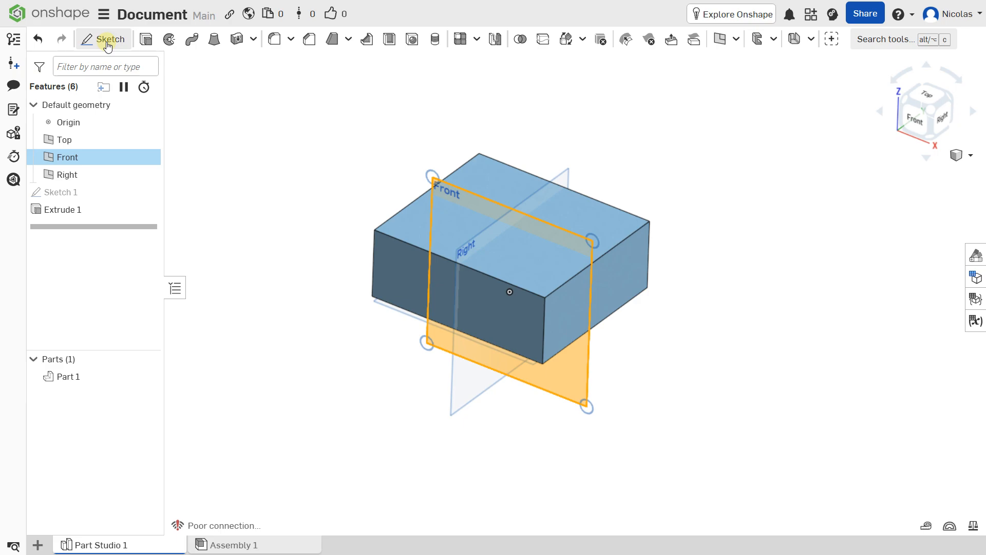
left_click(914, 119)
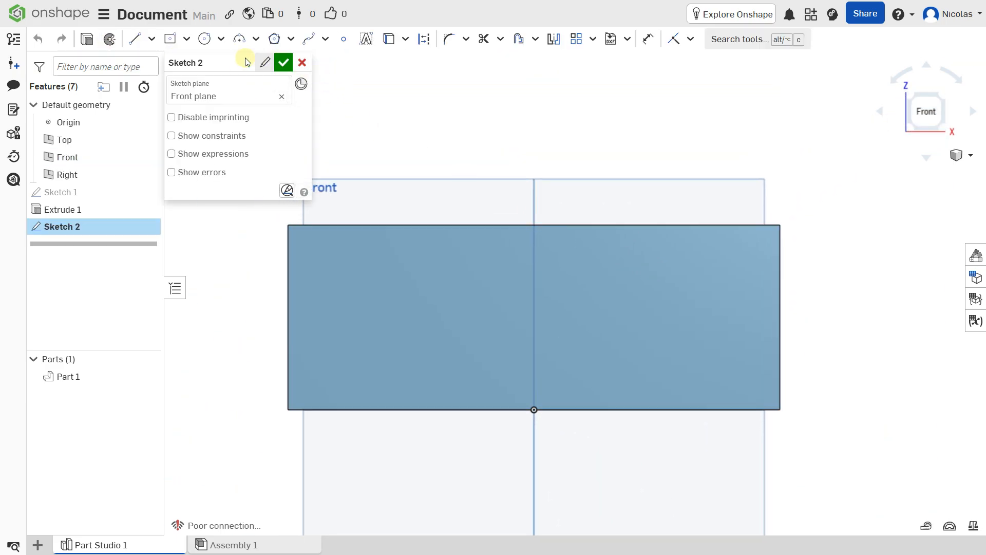
Step: Draw the lower stepped line segments of the profile starting from the origin
left_click(152, 39)
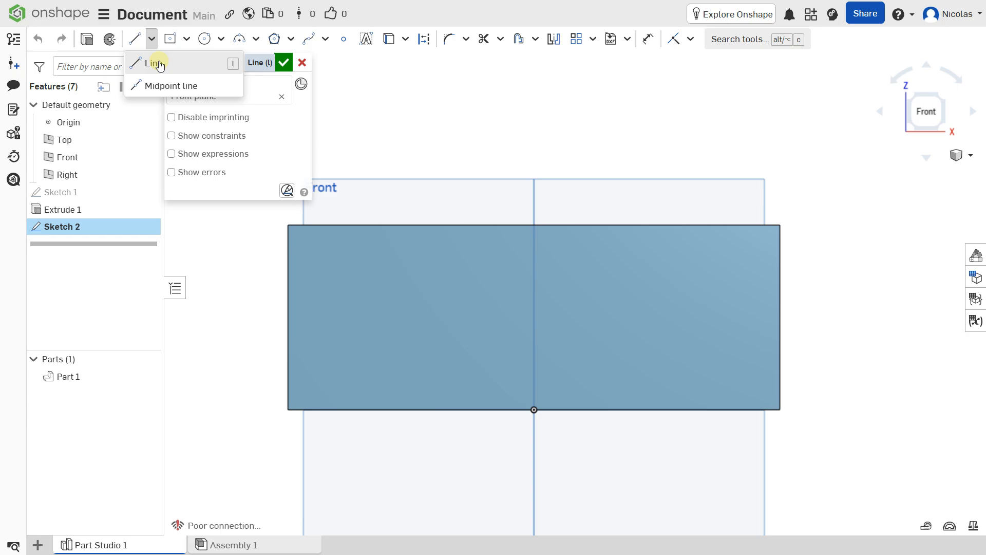
left_click(154, 64)
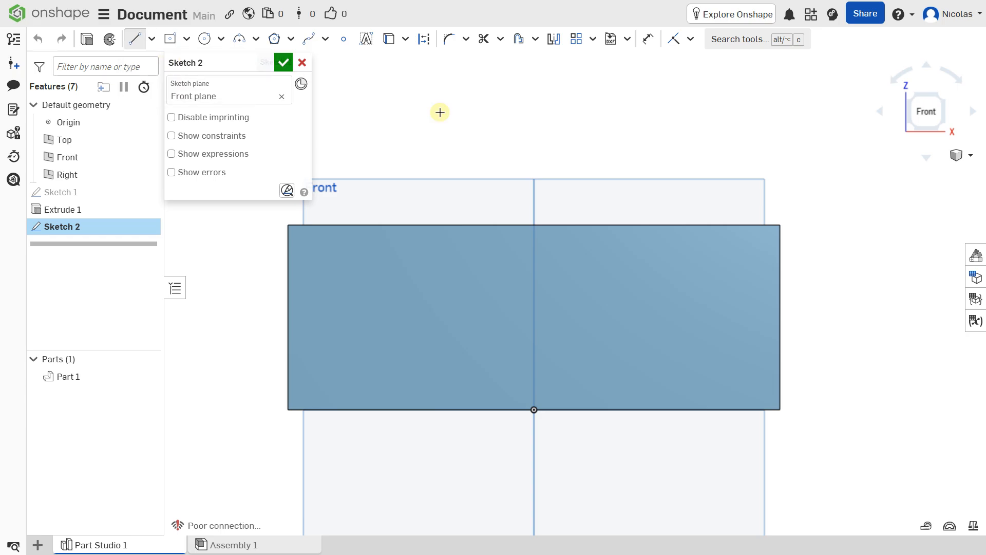
left_click(537, 410)
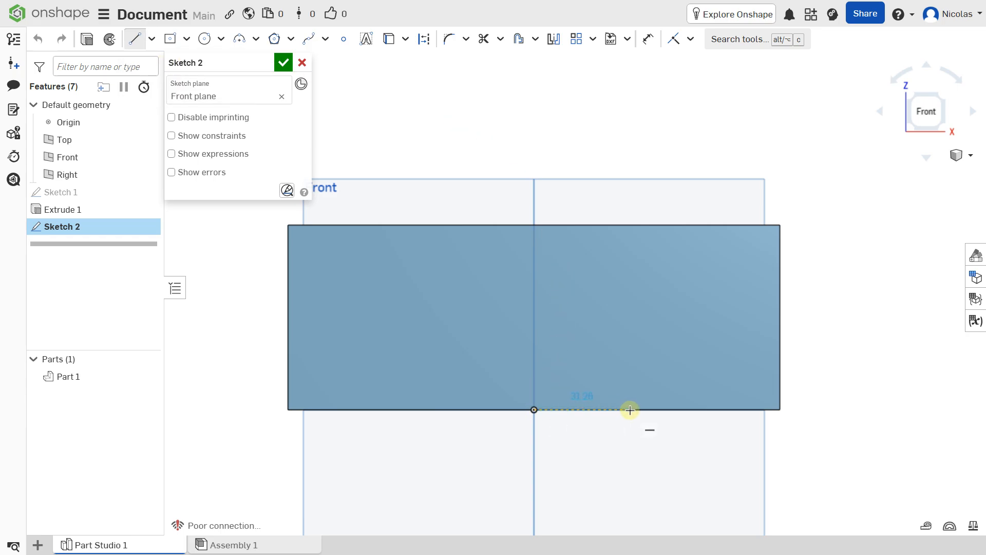
left_click(619, 409)
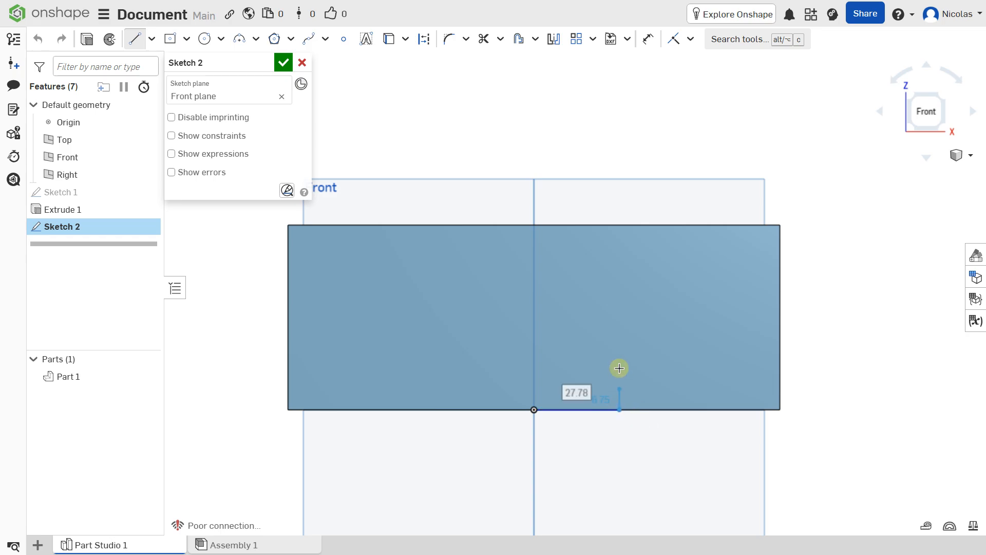
left_click(619, 338)
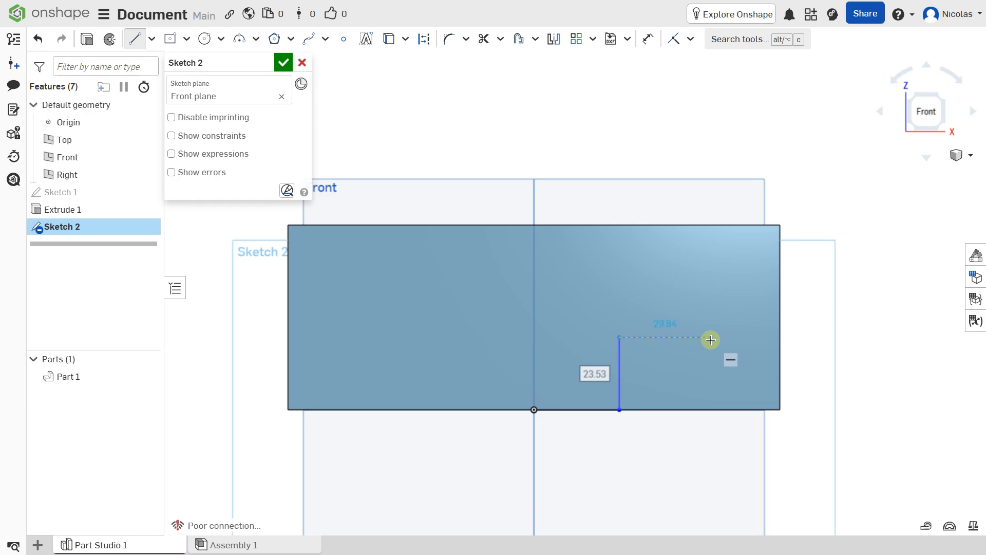
left_click(711, 337)
left_click(711, 271)
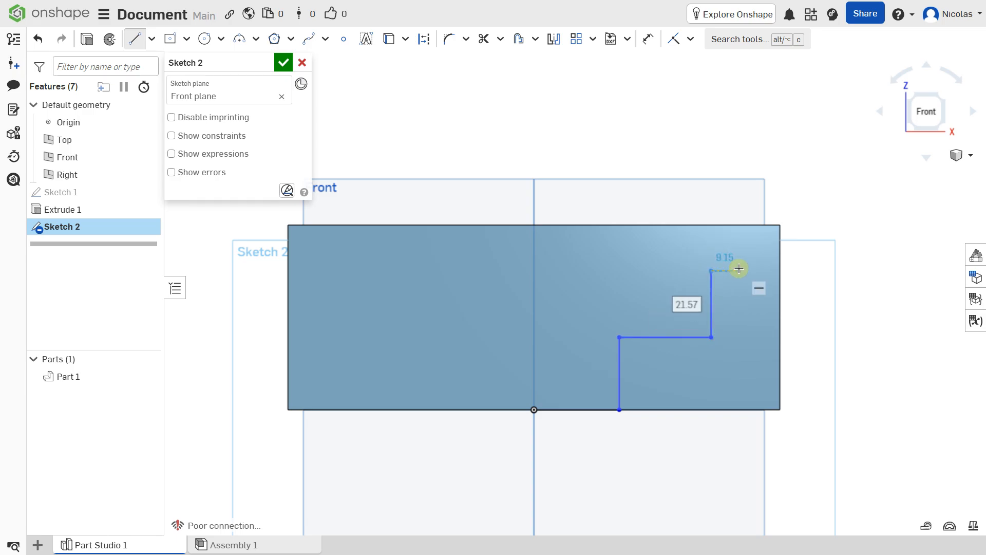
left_click(739, 269)
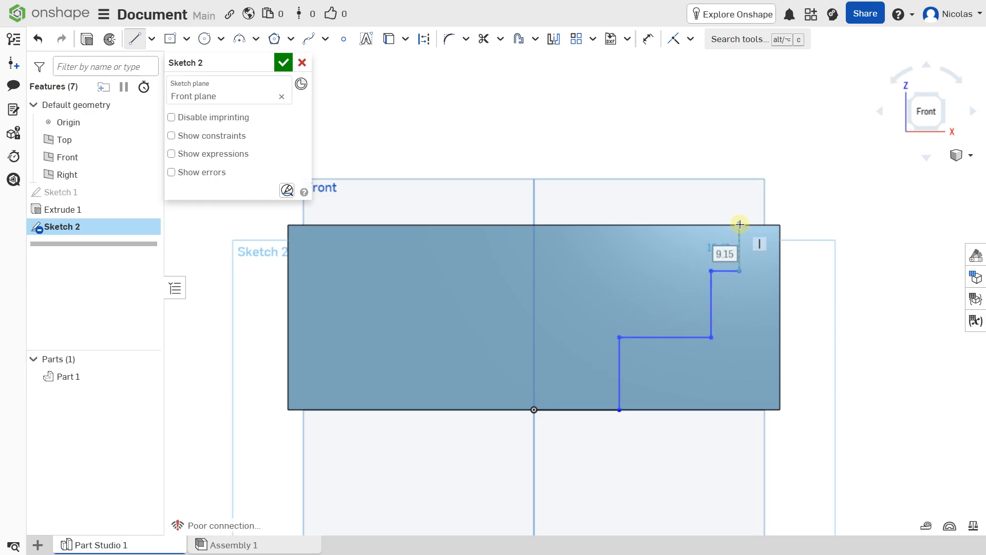
Step: Complete the profile up to the top edge, back to the centre line and down to the origin
scroll(740, 226, "up", 3)
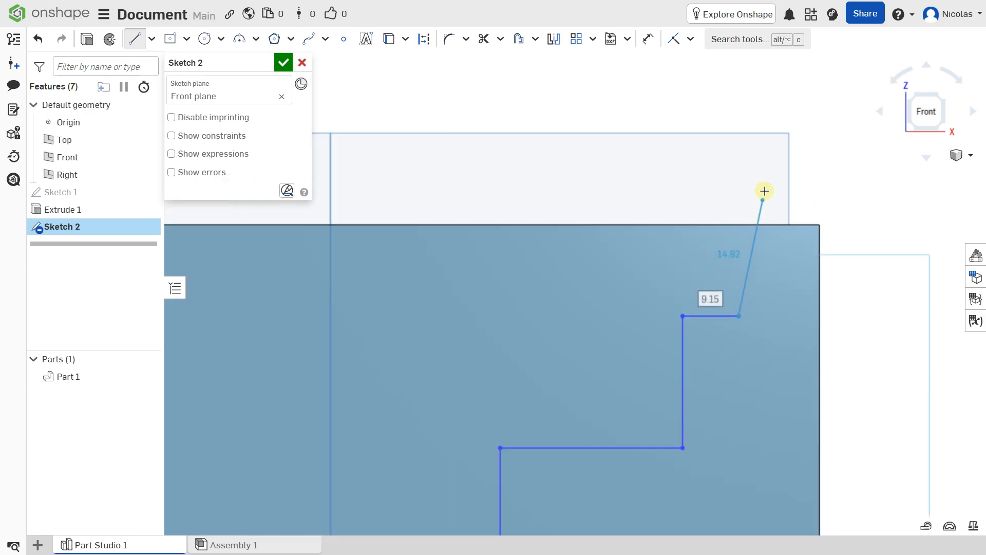
left_click(738, 224)
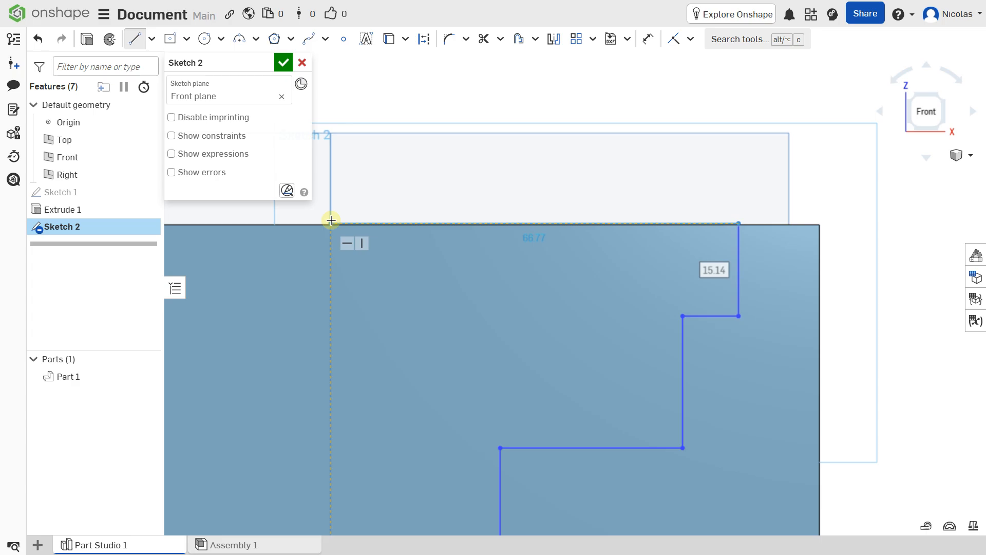
left_click(331, 220)
scroll(331, 221, "down", 4)
left_click(330, 352)
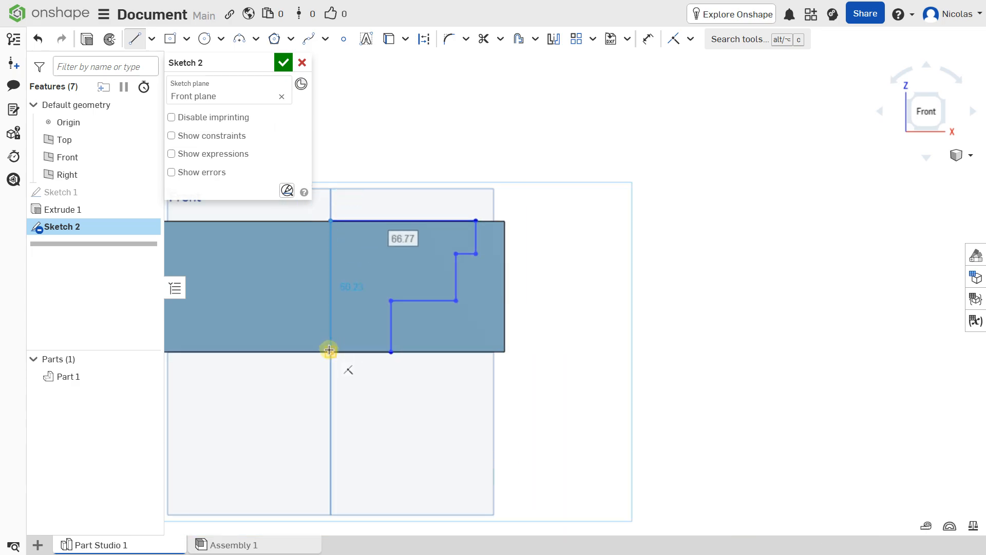
mouse_move(368, 271)
middle_mouse_down()
mouse_move(449, 242)
mouse_move(497, 248)
middle_mouse_up()
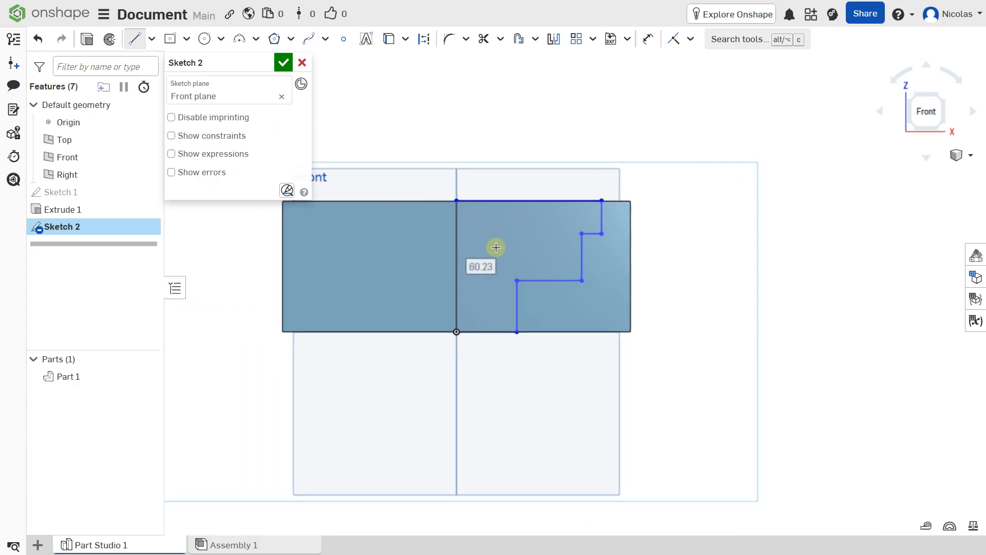
key("Escape")
scroll(493, 247, "up", 3)
Step: Dimension the bottom segment and the lowest horizontal step to 20 mm each
left_click(646, 47)
left_click(477, 389)
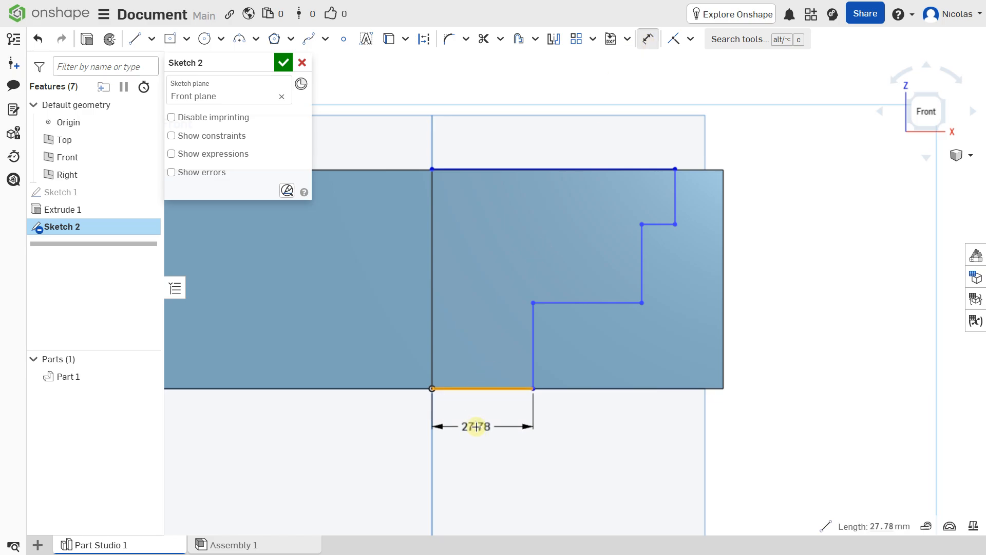
left_click(476, 426)
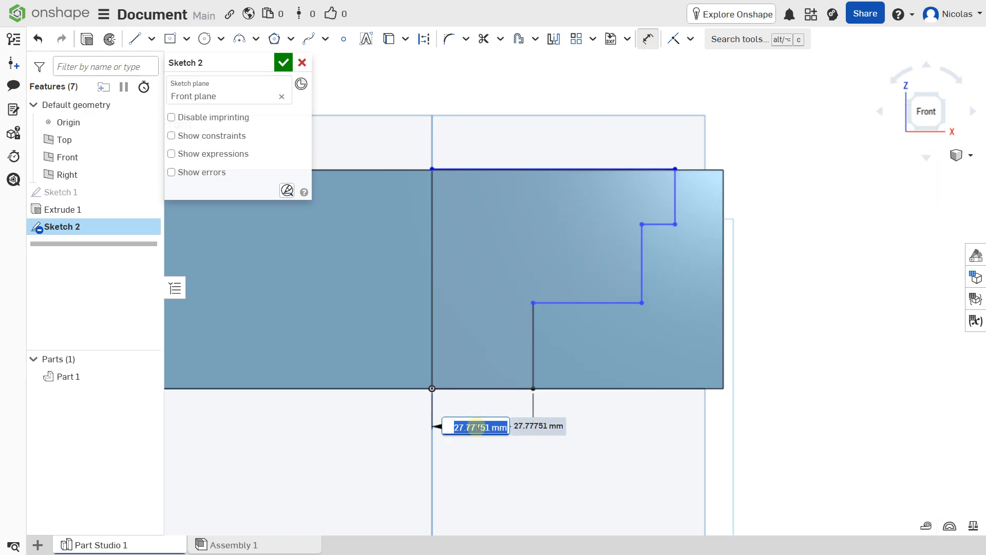
type("20")
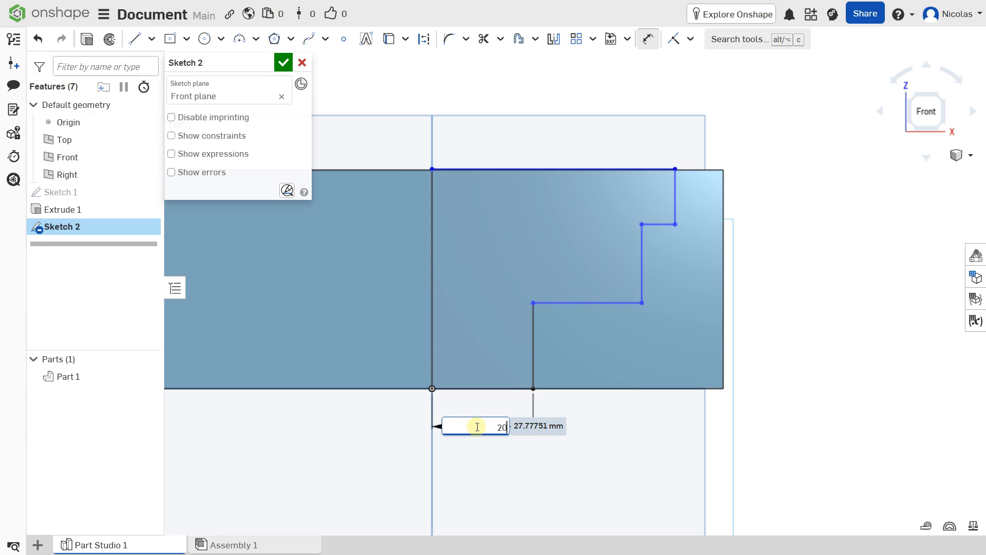
key("Return")
left_click(564, 329)
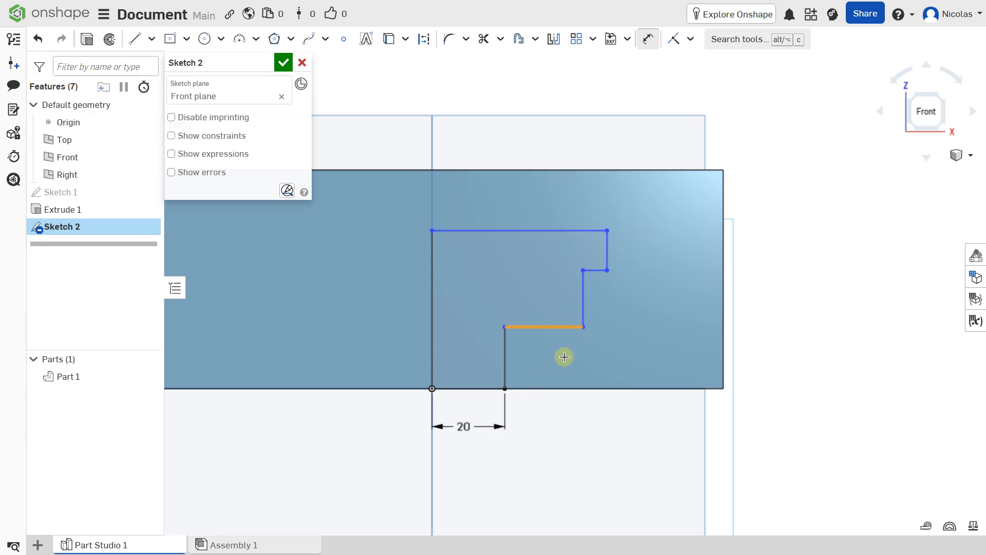
left_click(564, 359)
key("Return")
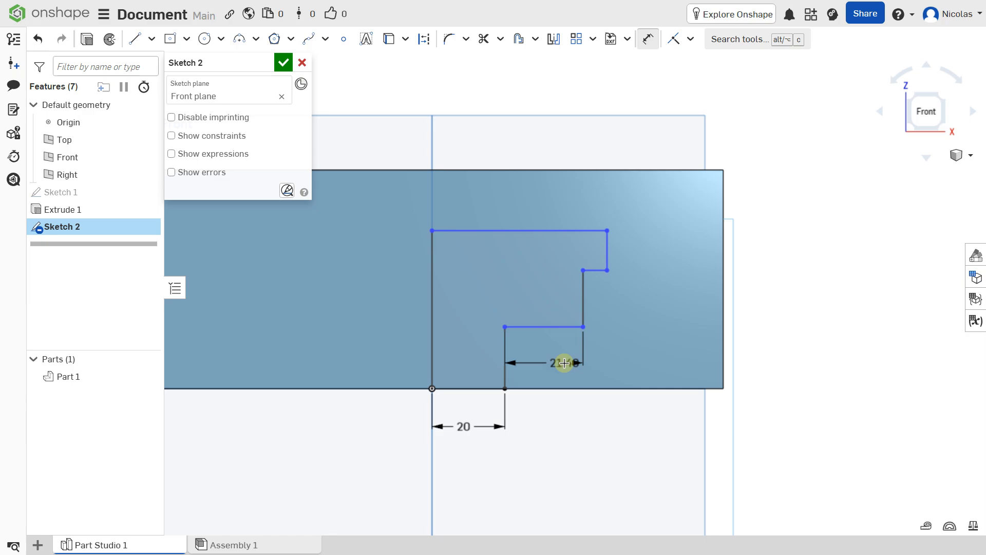
Step: Dimension the lower and upper vertical steps to 20 mm each
left_click(579, 289)
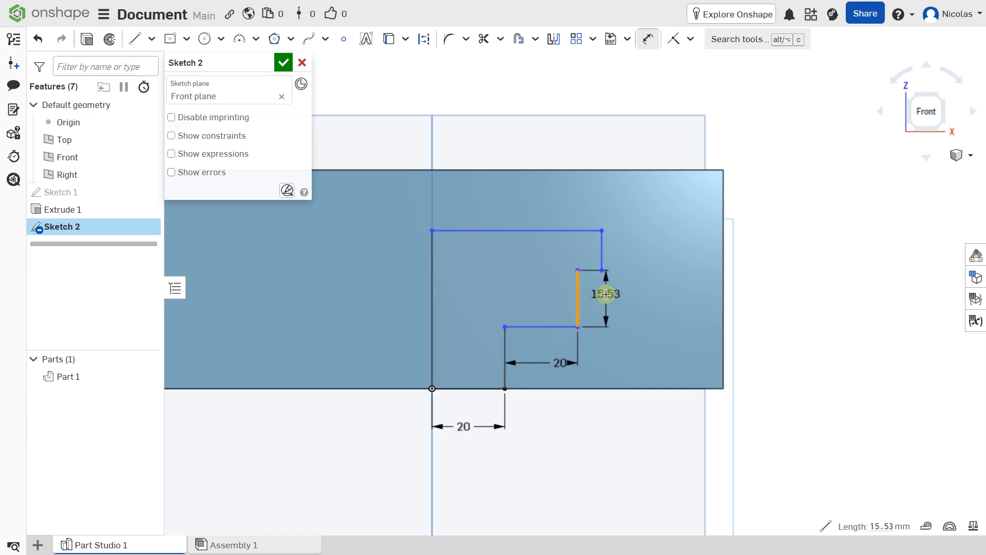
left_click(606, 293)
type("2")
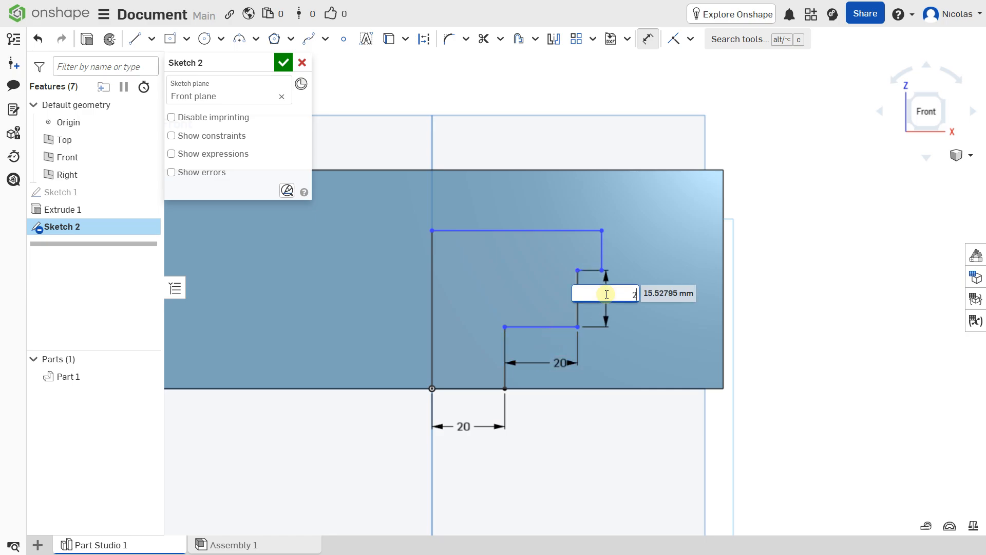
type("0")
key("Return")
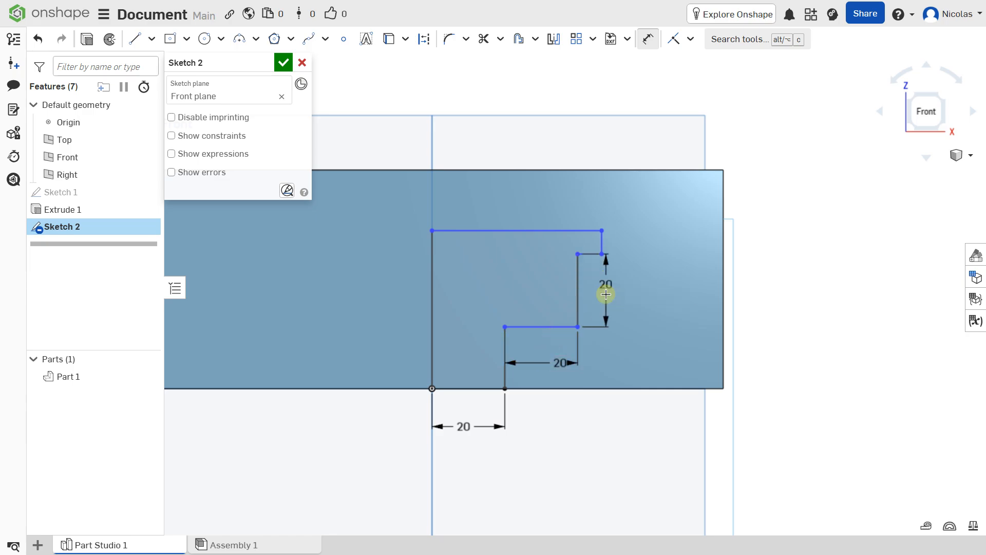
left_click(604, 239)
left_click(644, 239)
type("20")
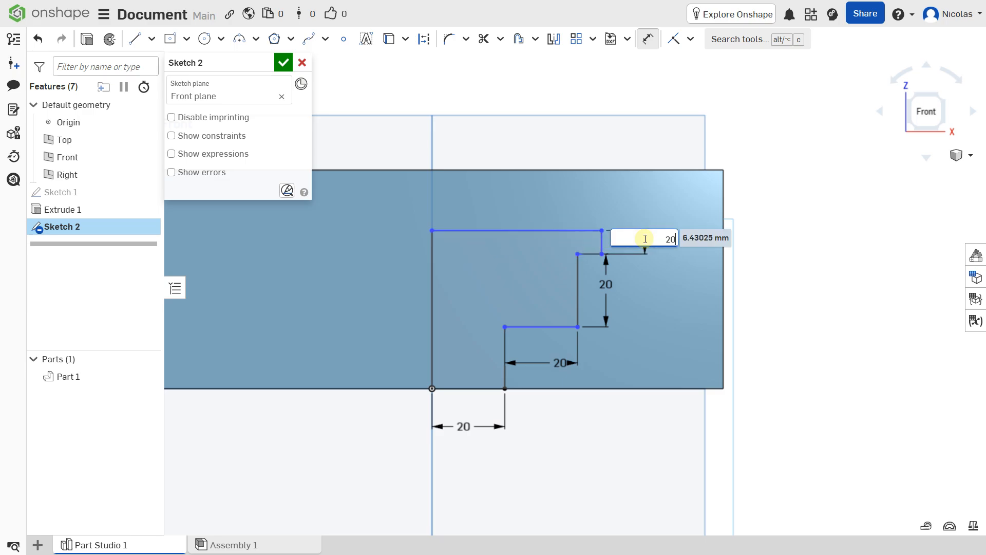
key("Return")
Step: Cancel an unwanted angle dimension and set the short vertical step to 20 mm
left_click(505, 382)
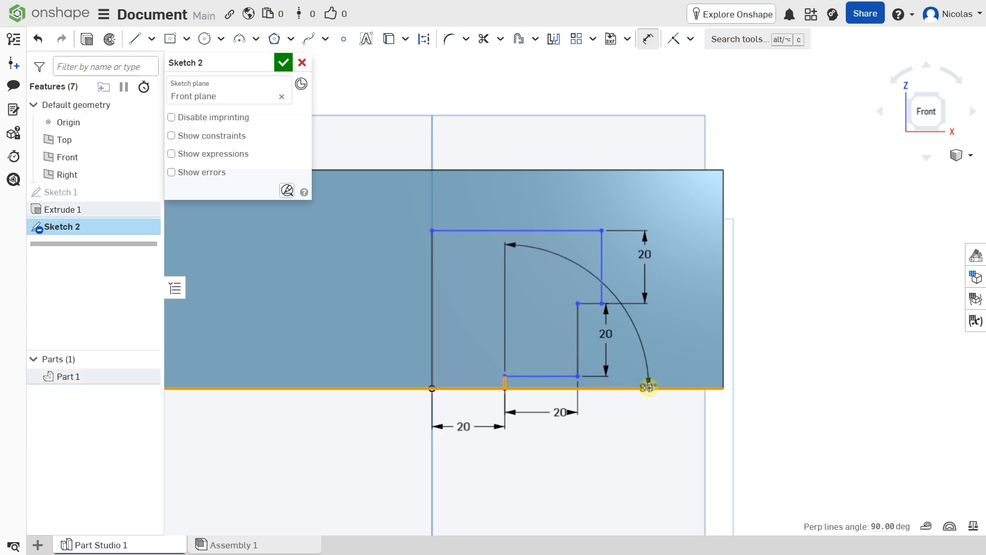
key("Escape")
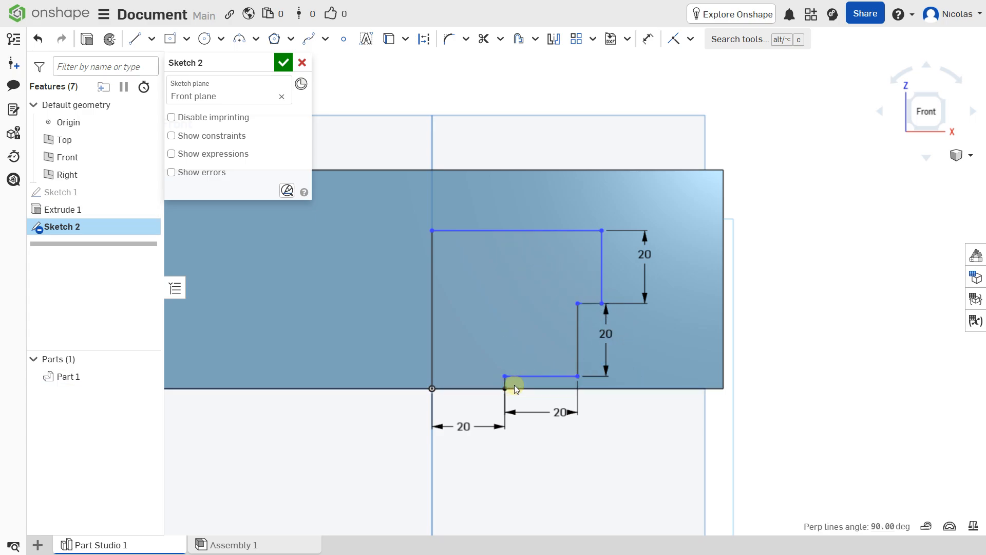
left_click(647, 39)
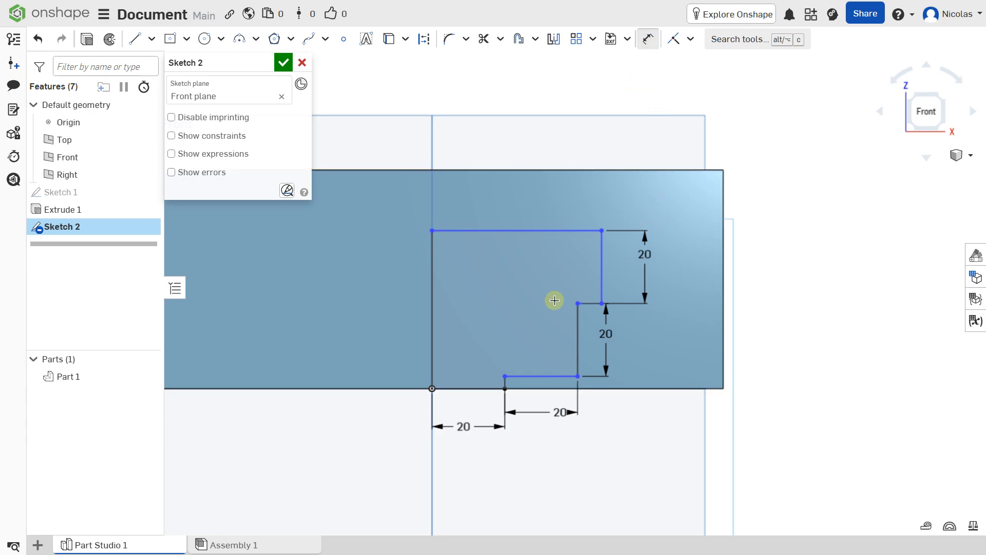
scroll(554, 359, "up", 3)
left_click(456, 405)
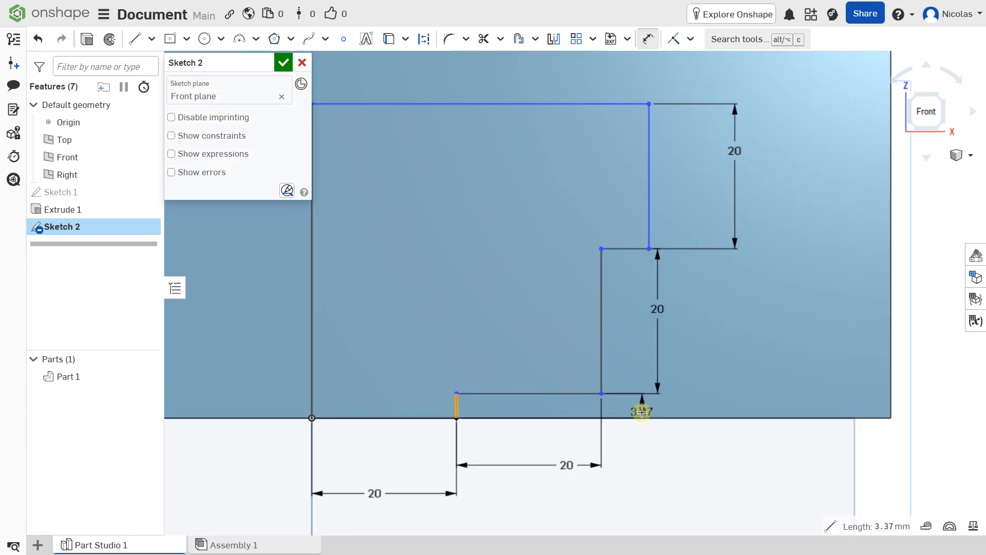
left_click(710, 398)
type("2")
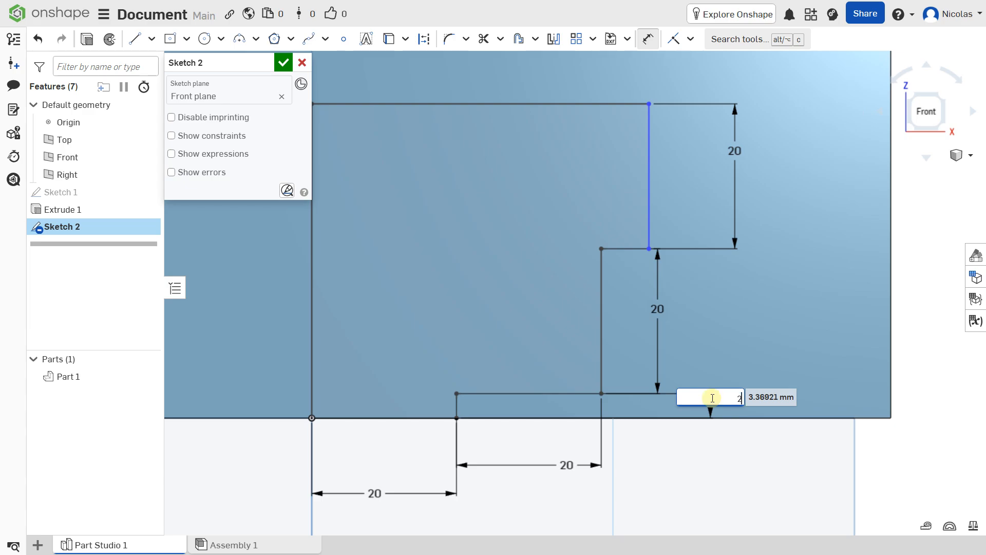
type("0")
key("Return")
scroll(651, 319, "down", 2)
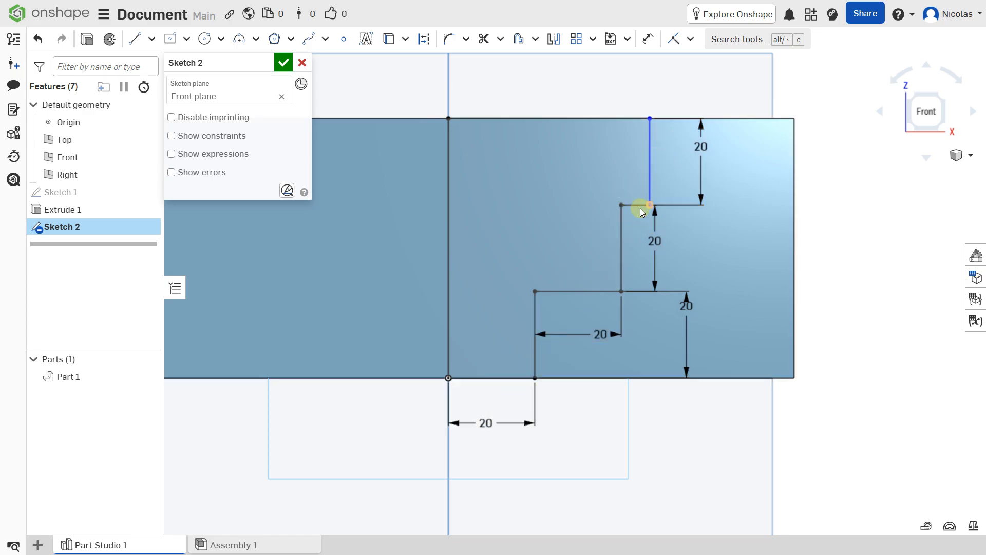
Step: Dimension the short horizontal ledge to 12 mm and switch to isometric view
left_click(648, 39)
left_click(639, 205)
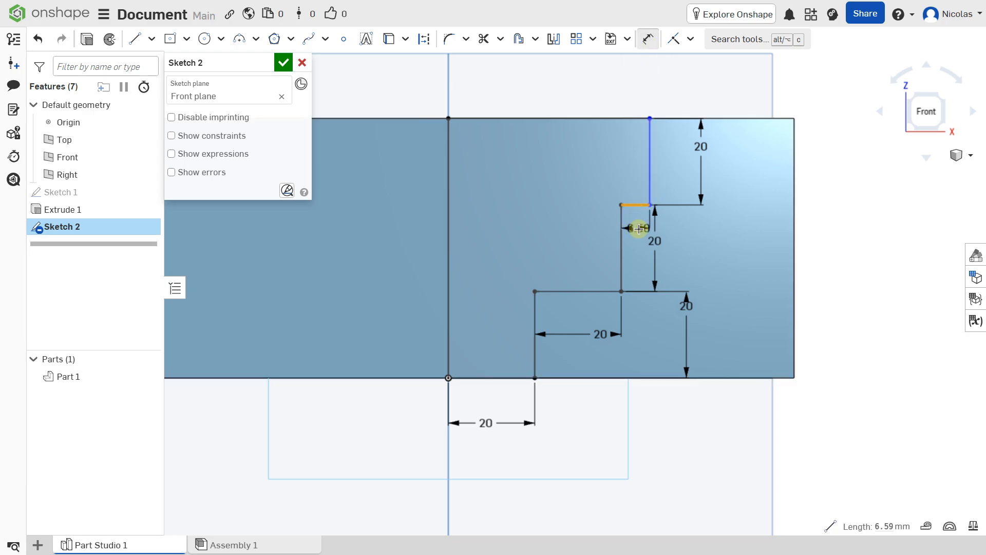
left_click(639, 229)
type("12")
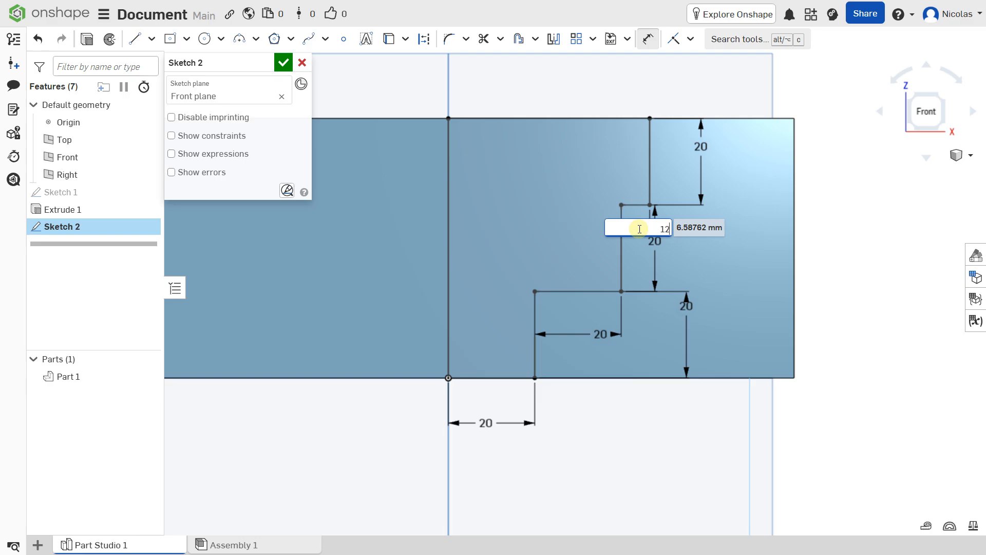
key("Return")
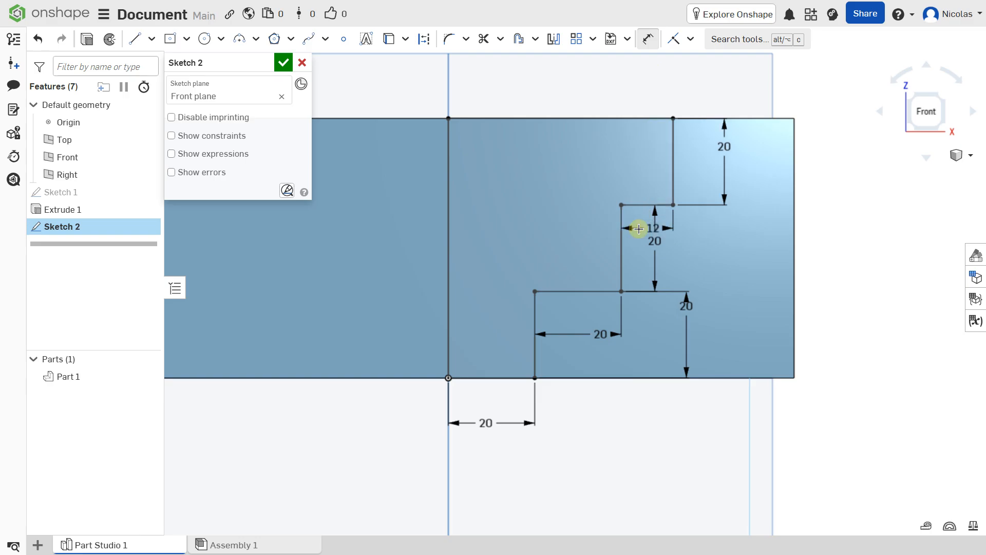
scroll(583, 211, "down", 1)
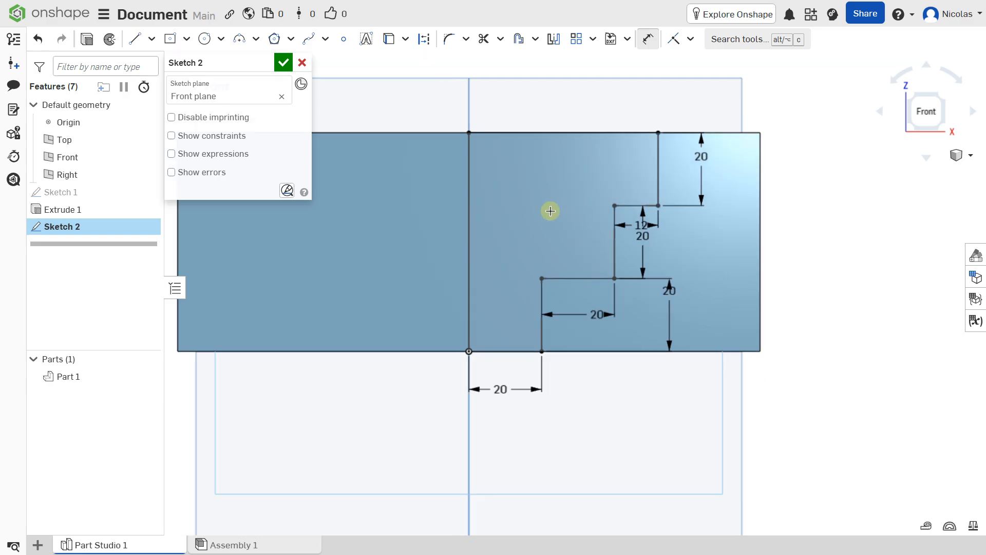
key("shift+7")
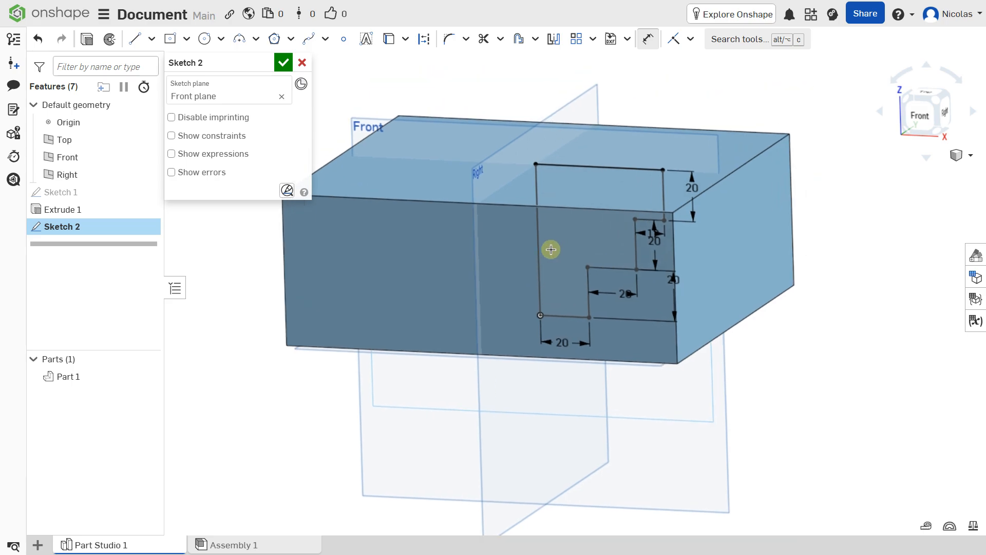
Step: Finish and close Sketch 2
left_click(283, 62)
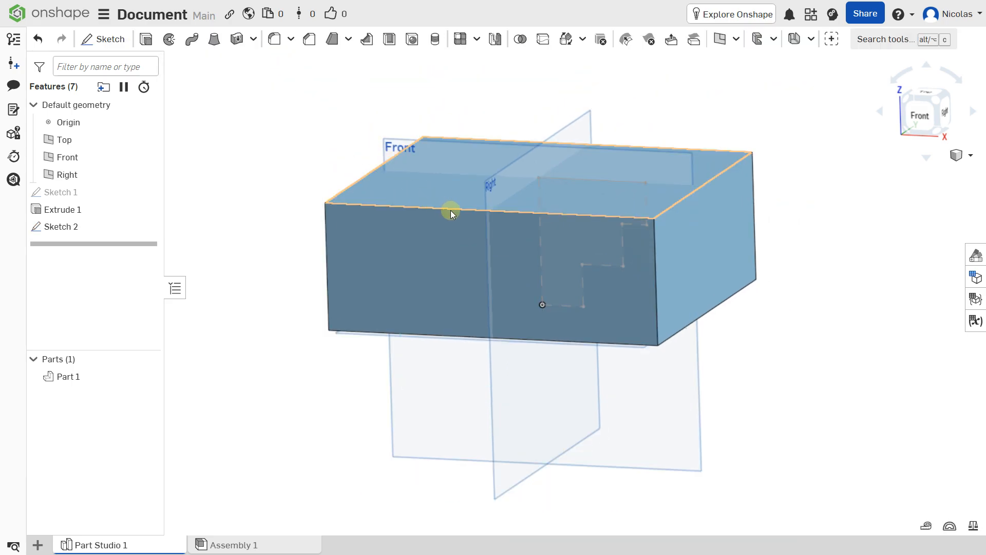
middle_click_drag(503, 207, 497, 236)
scroll(497, 236, "down", 1)
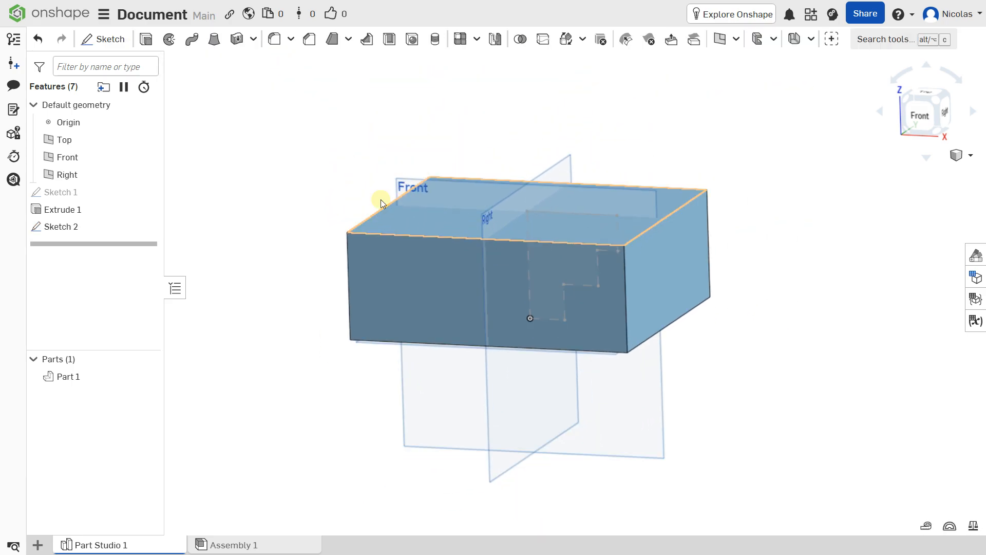
Step: Start a new Revolve feature, defaulting to Thin with 5 mm thickness and full revolve
left_click(170, 44)
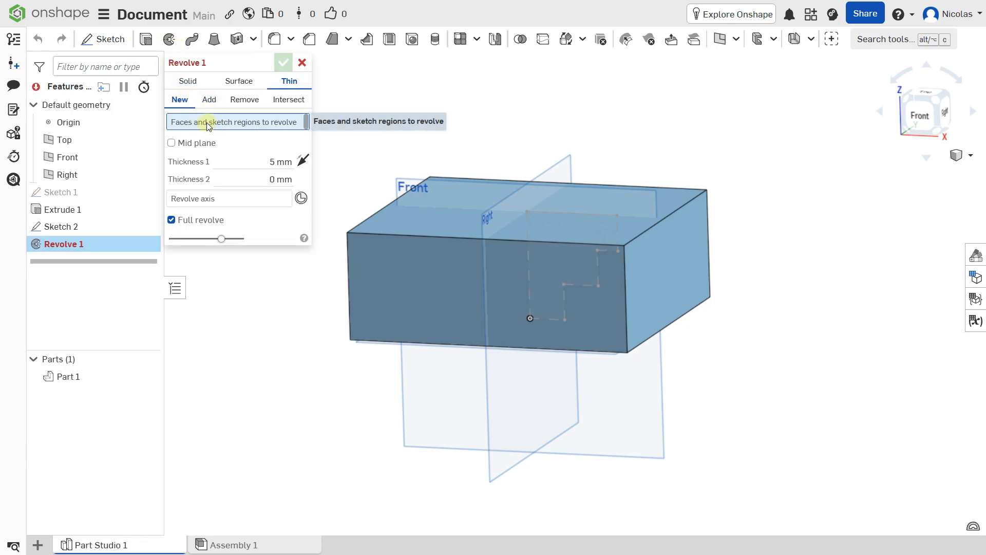
right_click_drag(385, 209, 386, 193)
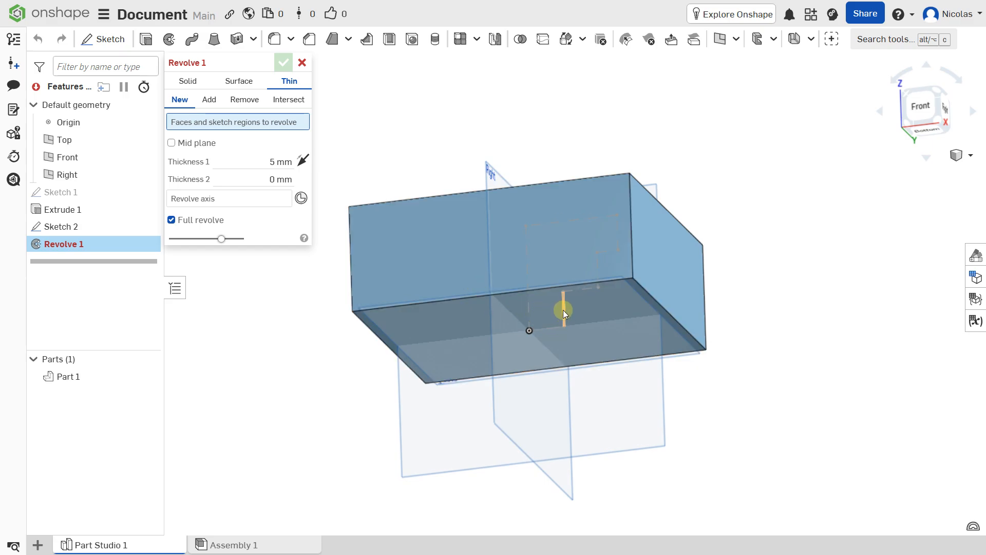
right_click_drag(563, 275, 559, 334)
middle_click_drag(552, 203, 544, 344)
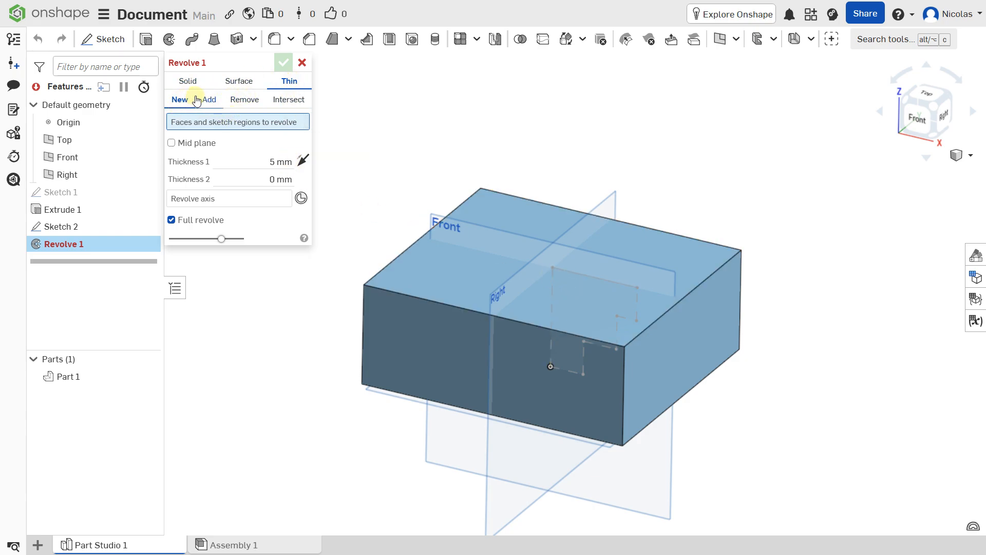
Step: Set the revolve to Solid Remove with Sketch 2's stepped profile and its edge as axis
left_click(257, 106)
left_click(196, 82)
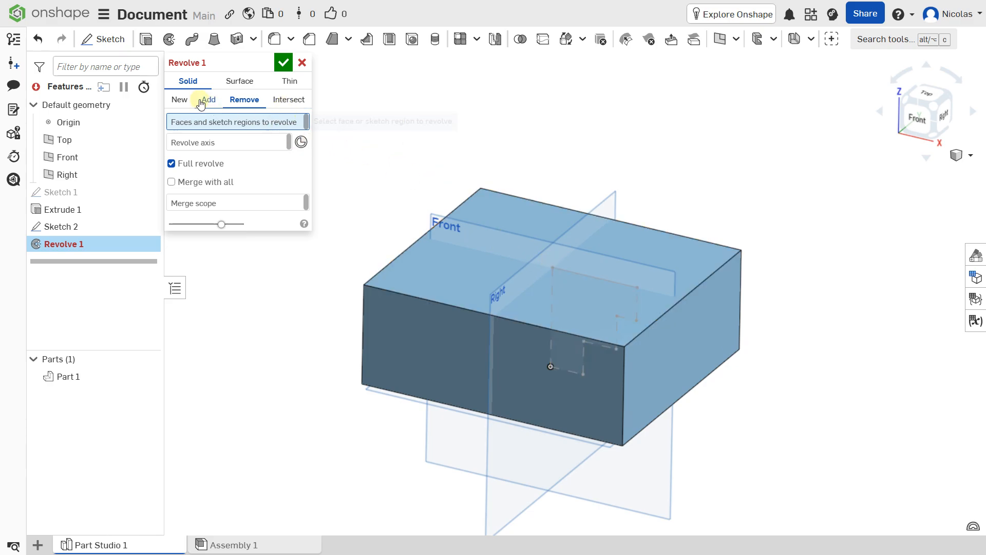
left_click(593, 275)
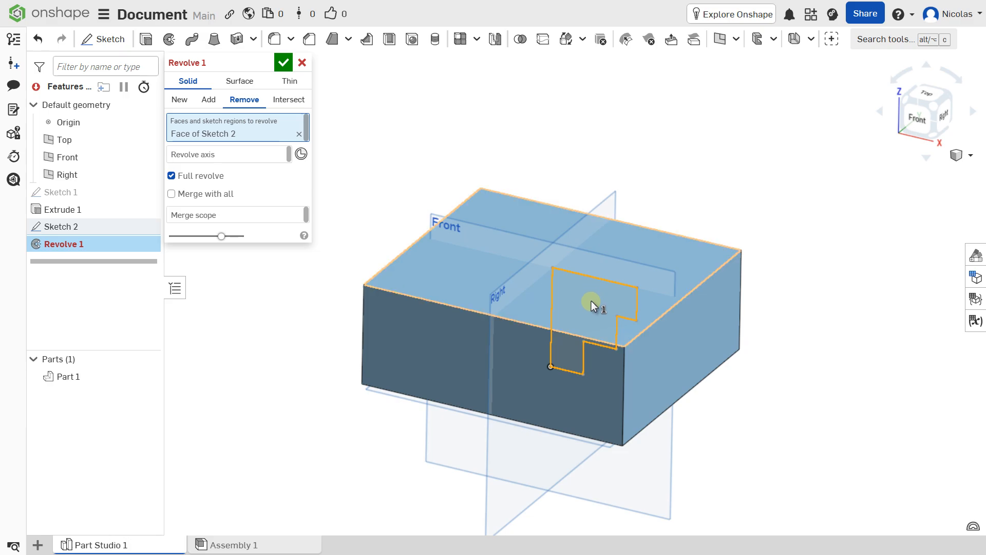
left_click(214, 152)
left_click(553, 285)
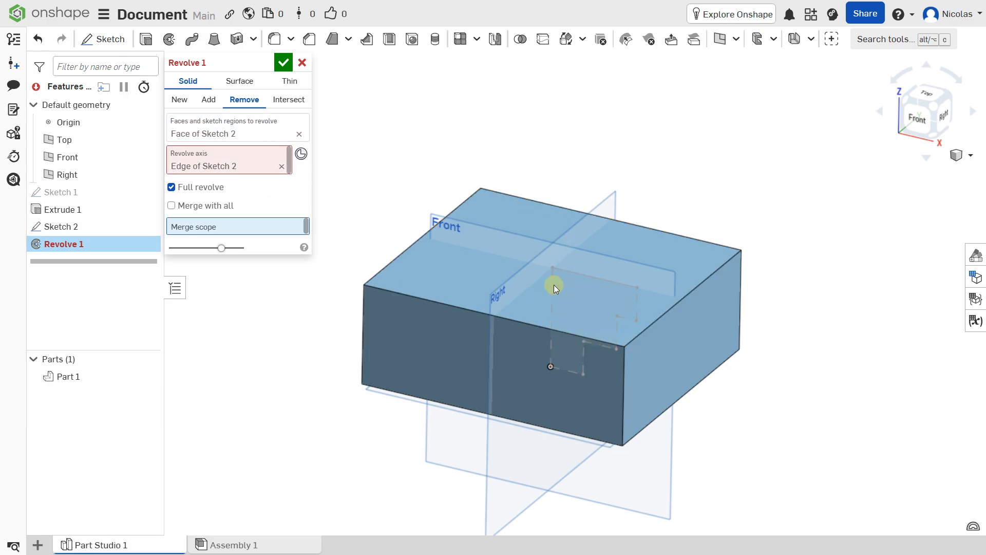
scroll(548, 257, "down", 2)
right_click_drag(548, 257, 502, 270)
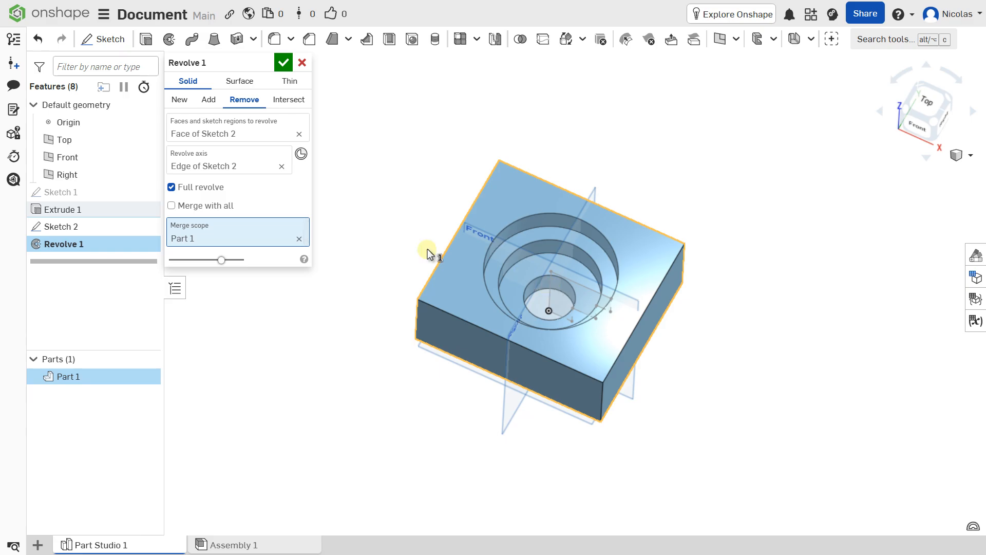
Step: Preview a 30° wedge, restore the full 360° revolve, and confirm the cut
left_click(205, 189)
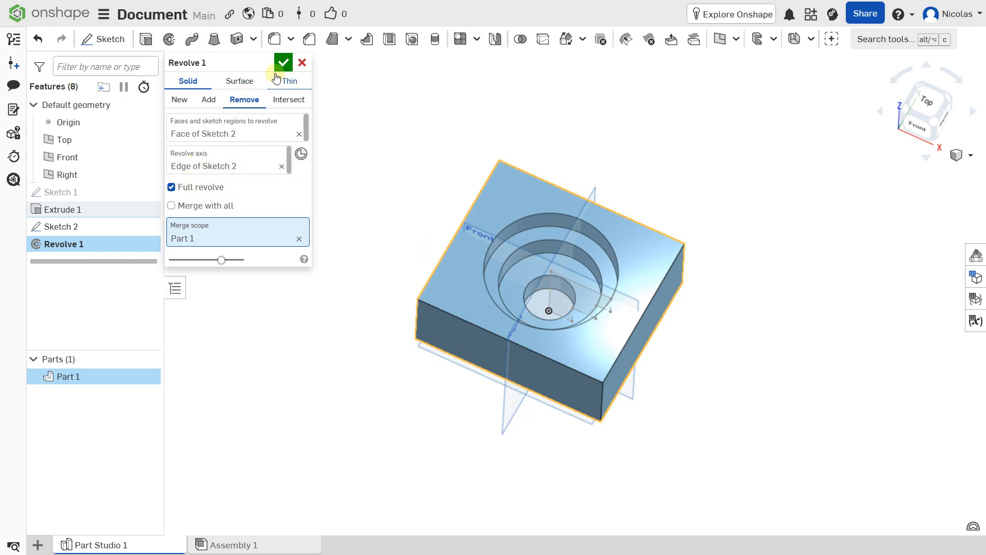
left_click(196, 192)
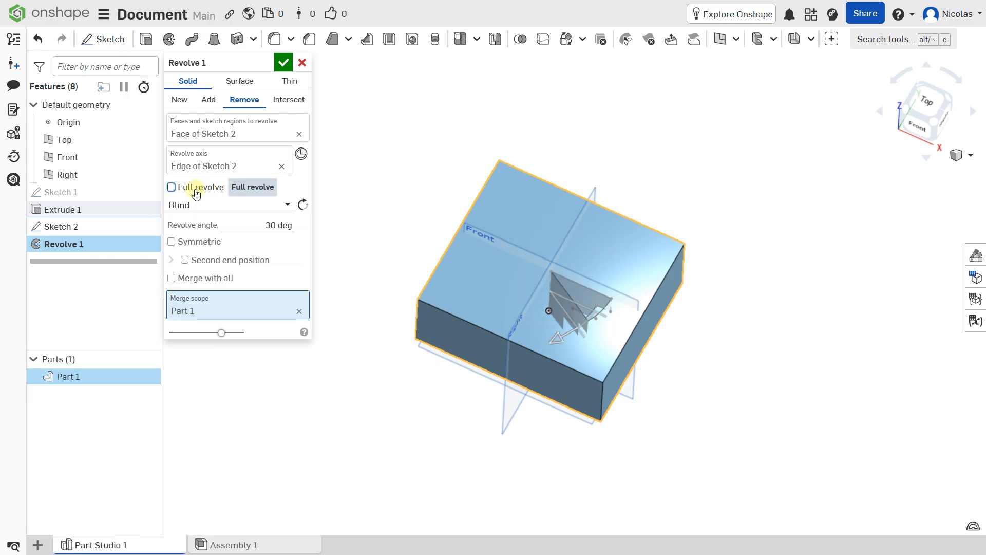
left_click(195, 192)
left_click(283, 63)
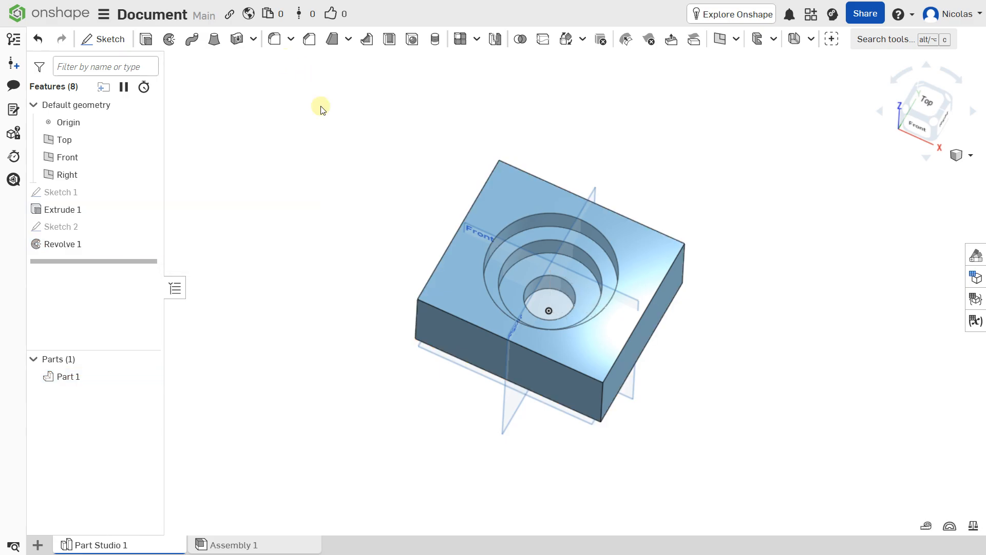
right_click_drag(522, 304, 532, 286)
scroll(531, 285, "up", 2)
scroll(530, 284, "down", 2)
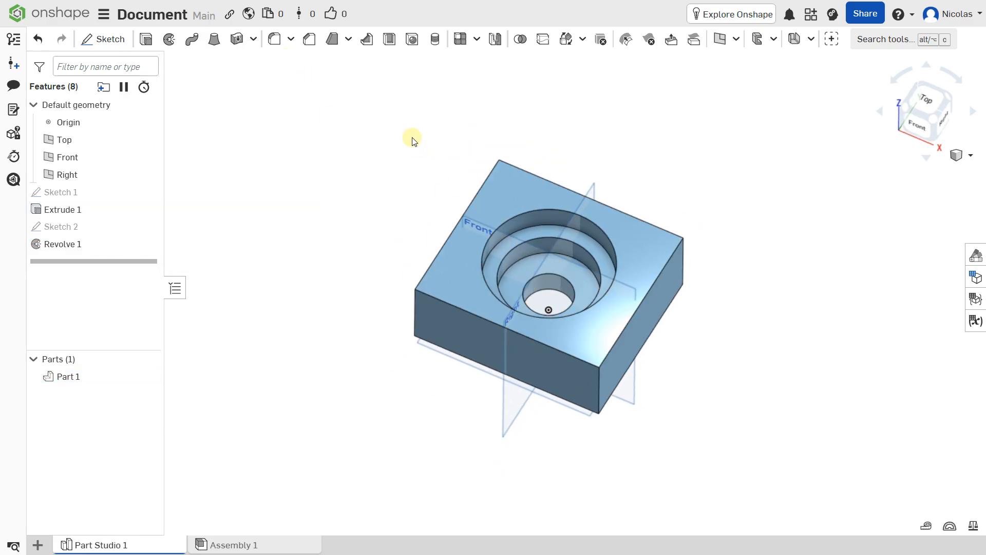
right_click_drag(412, 140, 409, 146)
middle_click_drag(410, 147, 394, 138)
right_click_drag(395, 143, 399, 138)
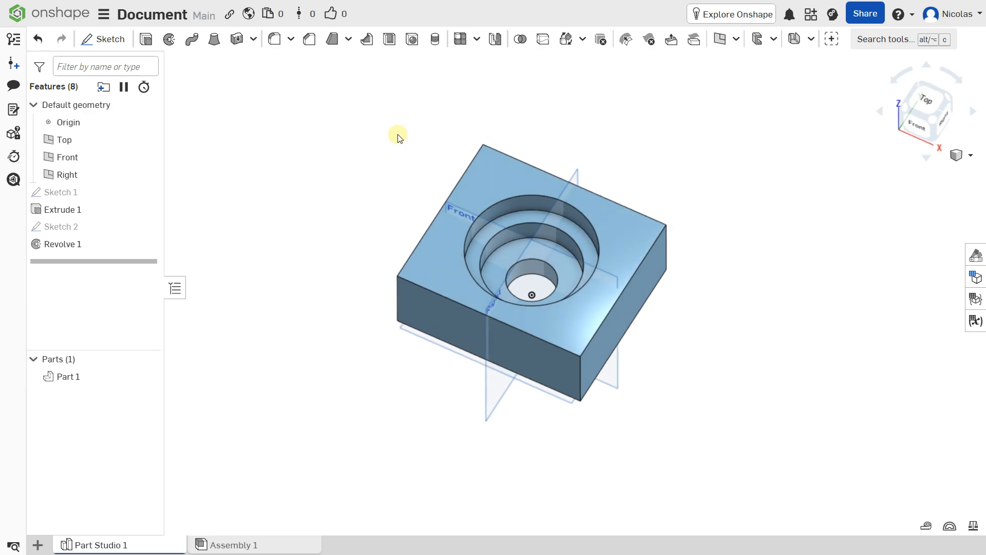
middle_click_drag(400, 139, 403, 168)
scroll(402, 172, "up", 2)
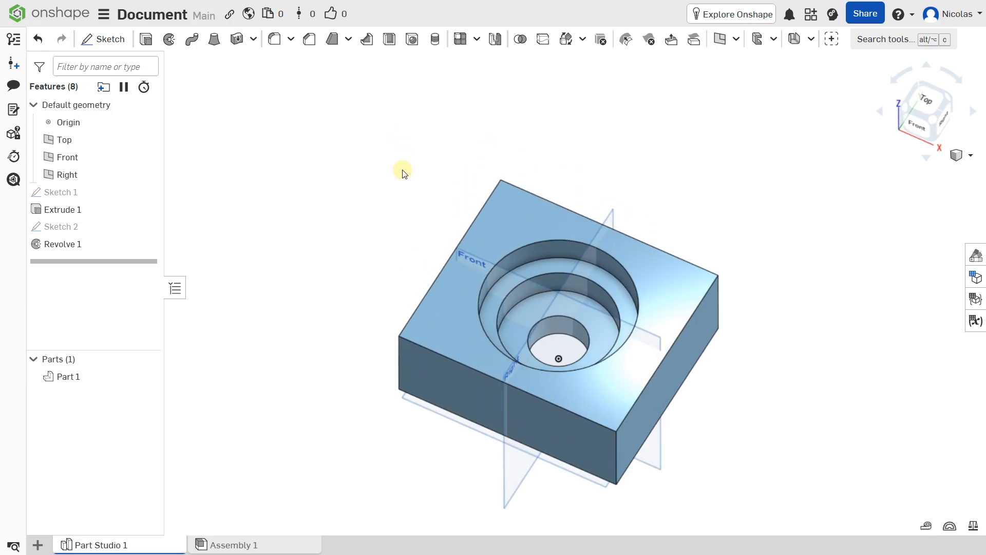
scroll(403, 172, "down", 1)
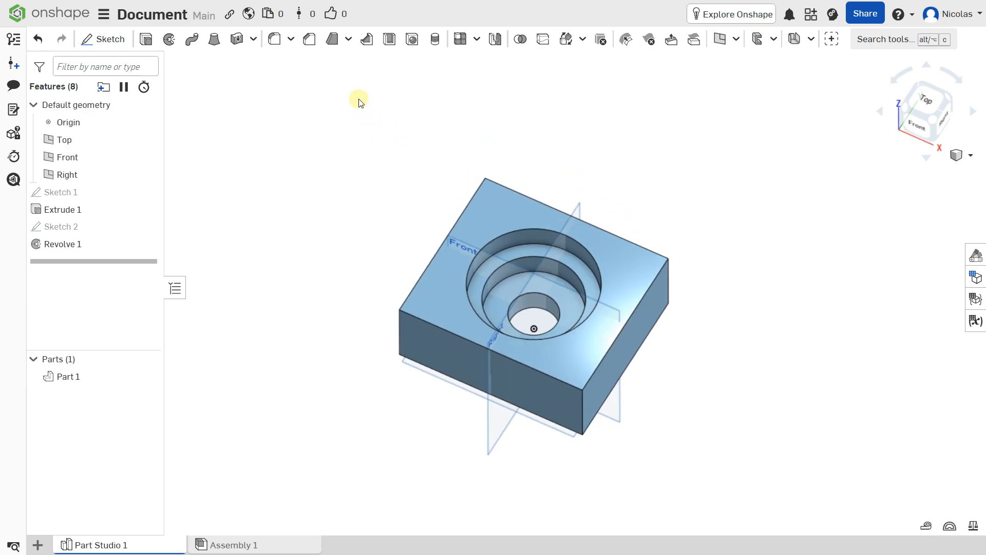